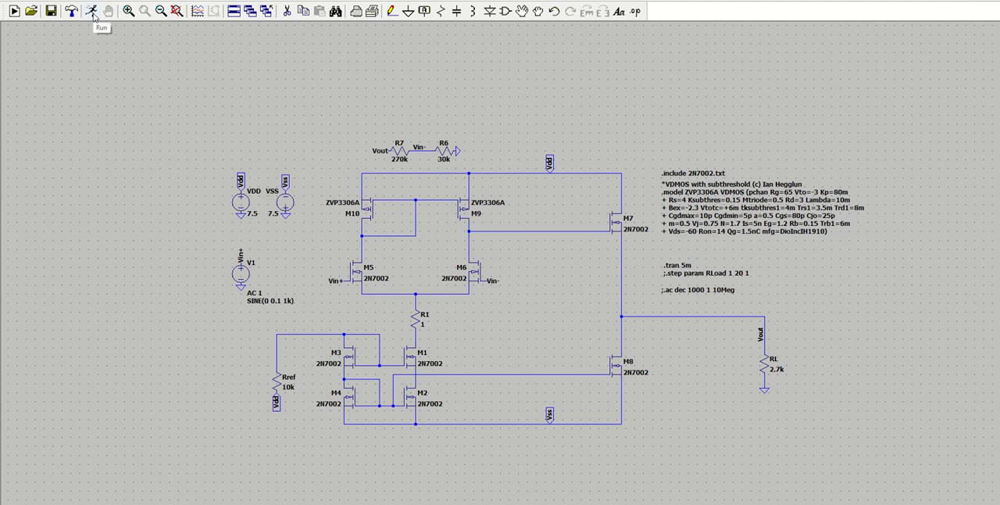
Run the transient simulation and plot the Vin+ voltage as a blue trace.
{"action": "left_click", "coordinate": [92, 13]}
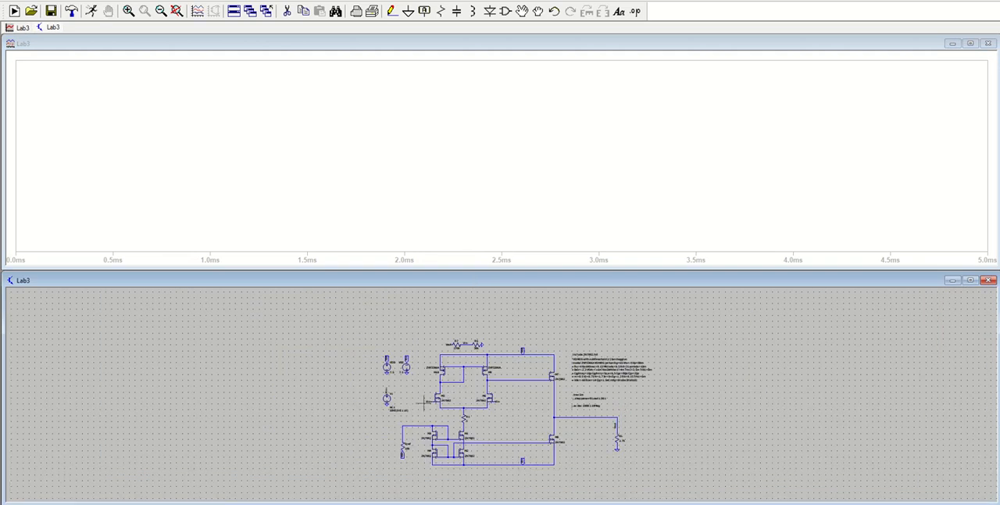
{"action": "left_click", "coordinate": [428, 400]}
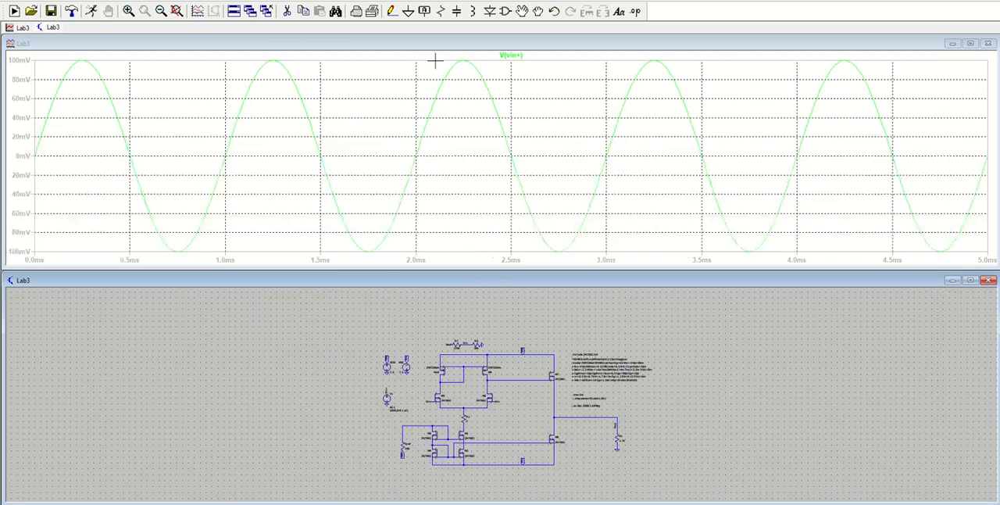
{"action": "right_click", "coordinate": [516, 56]}
{"action": "left_click", "coordinate": [468, 230]}
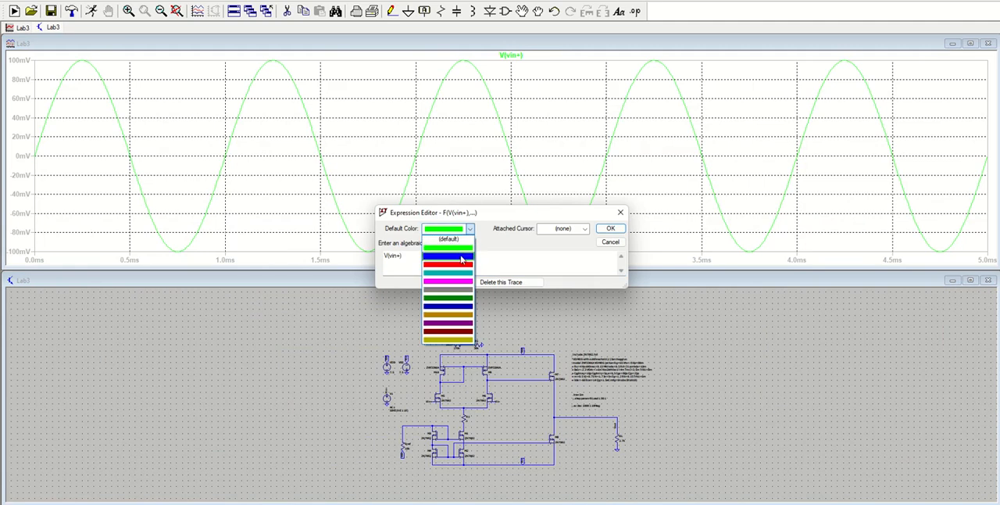
{"action": "left_click", "coordinate": [449, 239]}
{"action": "left_click", "coordinate": [609, 228]}
Attach the 1st & 2nd cursors to the V(vin+) trace and place them on the trough near 2.75 ms and the peak near 2.25 ms.
{"action": "right_click", "coordinate": [519, 56]}
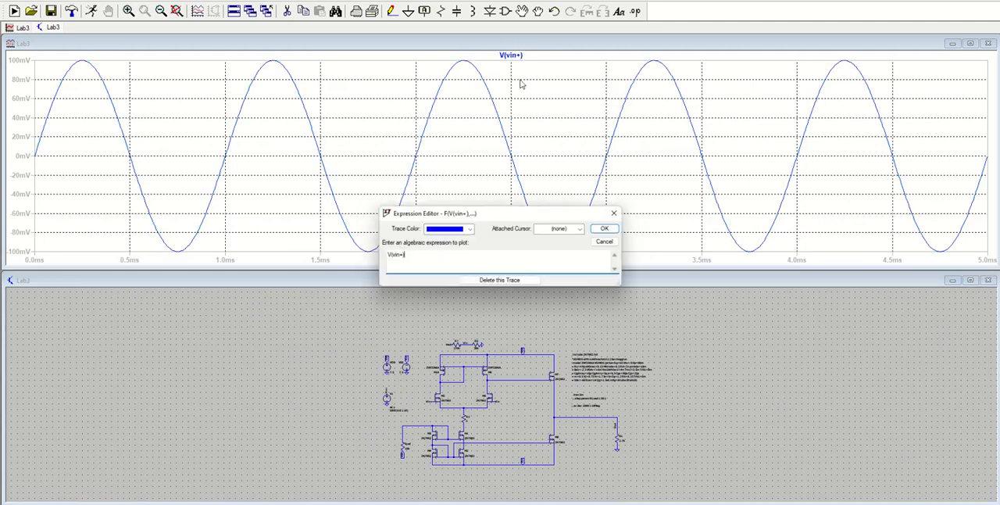
{"action": "left_click", "coordinate": [583, 228]}
{"action": "left_click", "coordinate": [581, 256]}
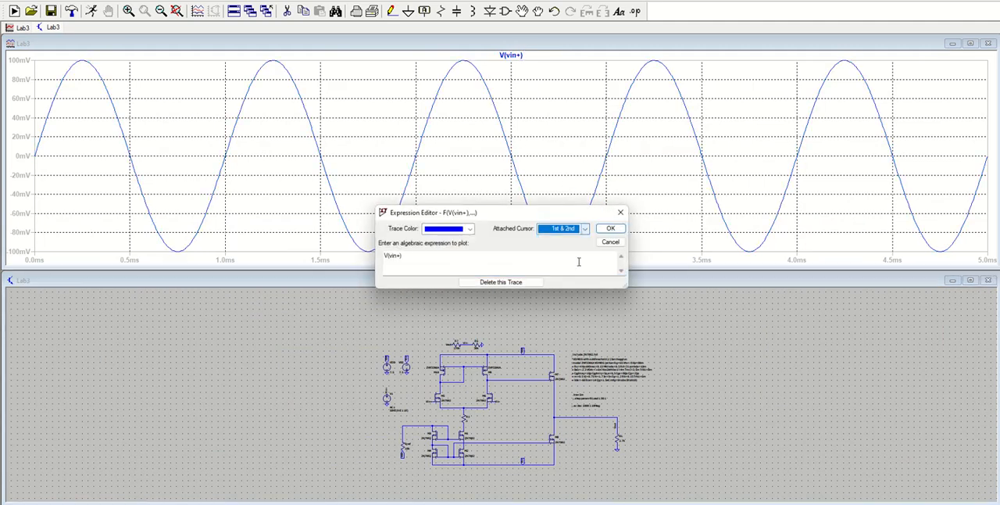
{"action": "left_click", "coordinate": [608, 228]}
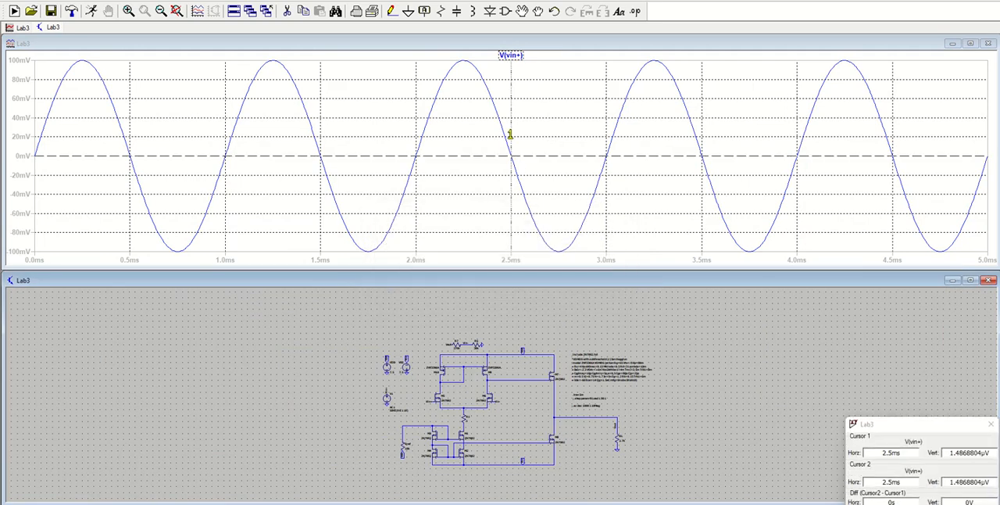
{"action": "left_click_drag", "start_coordinate": [510, 135], "coordinate": [463, 113]}
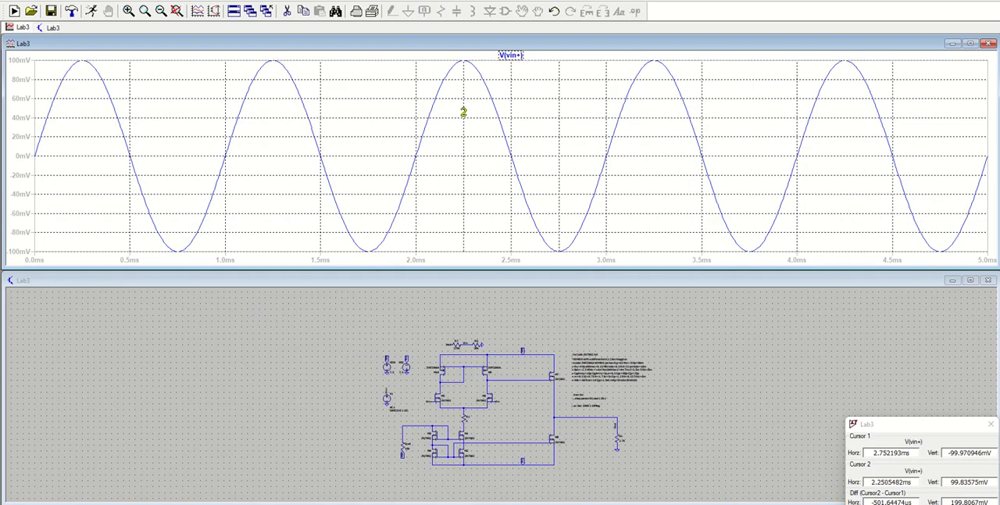
{"action": "left_click_drag", "start_coordinate": [922, 429], "coordinate": [911, 158]}
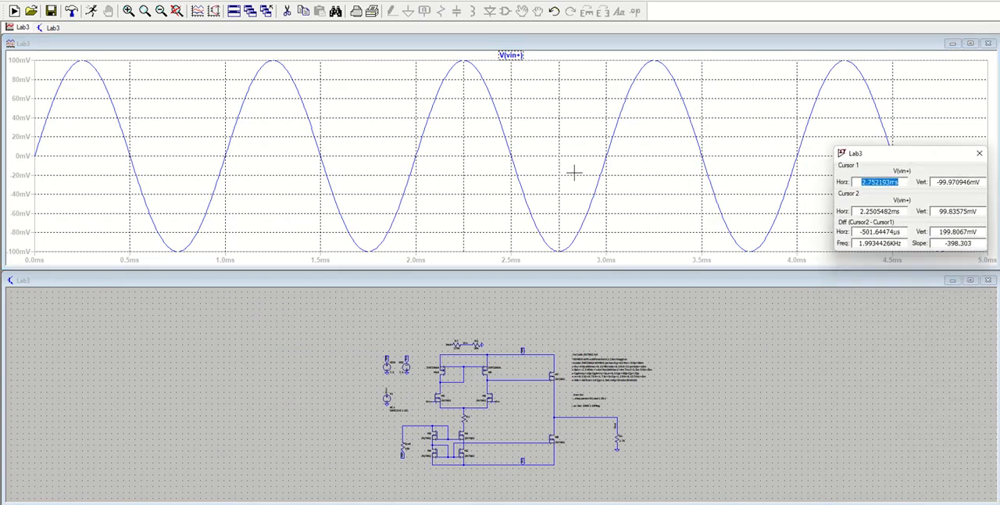
Copy the vertical difference between the cursors and paste 199.8067 into cell L4 of the Excel sheet.
{"action": "left_click_drag", "start_coordinate": [941, 231], "coordinate": [953, 233]}
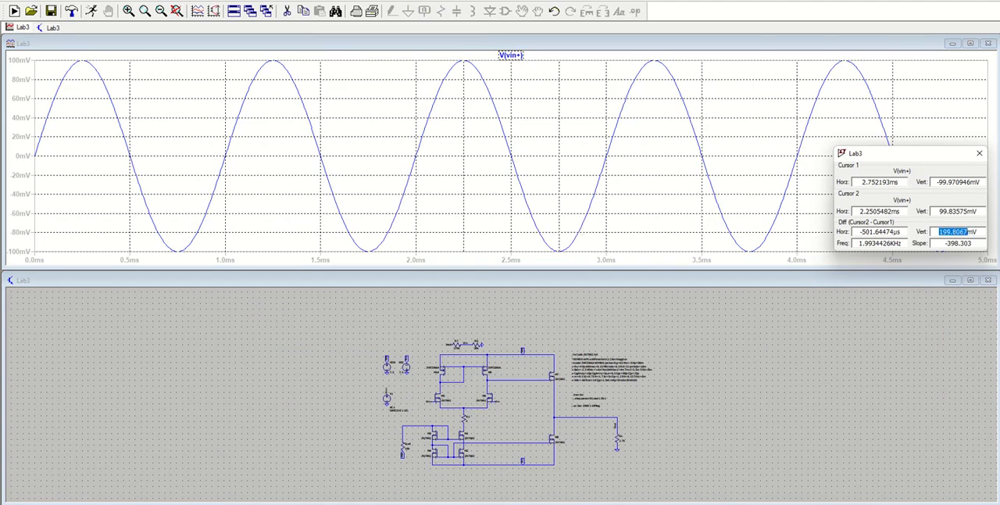
{"action": "key", "text": "alt+Tab"}
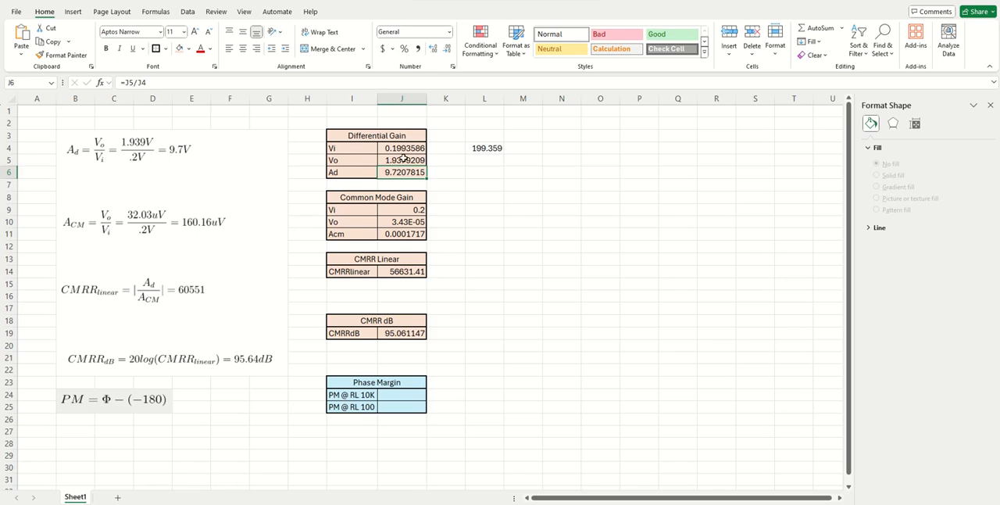
{"action": "left_click", "coordinate": [485, 150]}
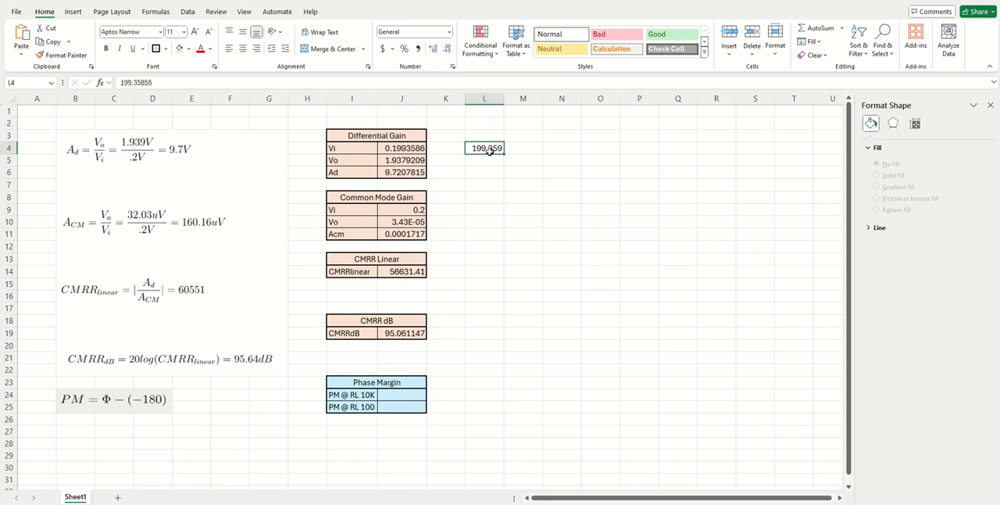
{"action": "type", "text": "199.807"}
Set the differential gain Vi in cell J4 to 0.1998067 V and clear the scratch value in L4.
{"action": "left_click", "coordinate": [395, 149]}
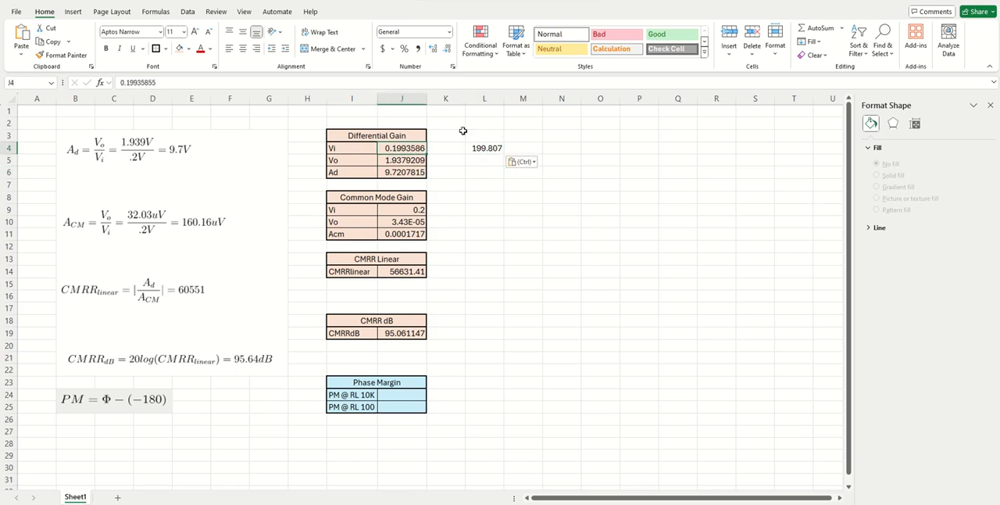
{"action": "left_click", "coordinate": [488, 147]}
{"action": "left_click_drag", "start_coordinate": [163, 82], "coordinate": [112, 84]}
{"action": "left_click", "coordinate": [410, 154]}
{"action": "type", "text": "199.8067"}
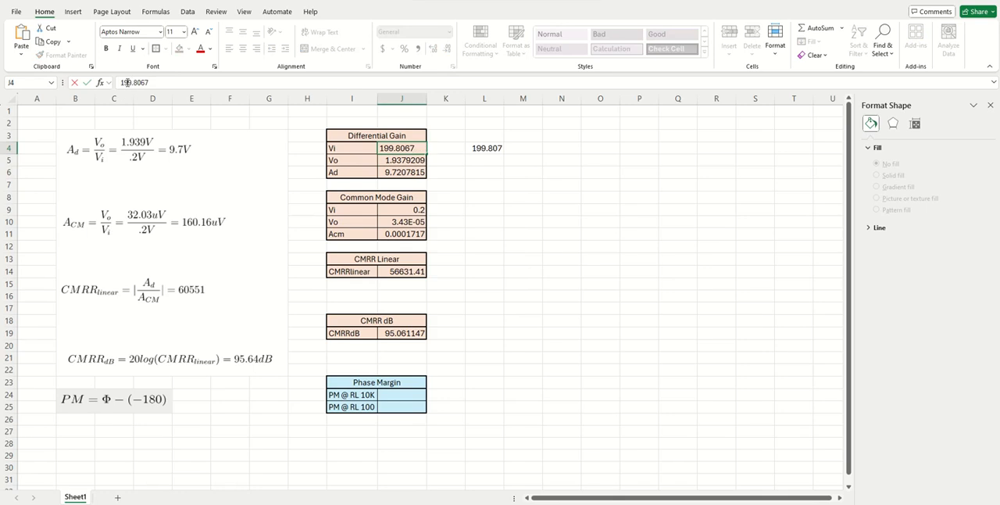
{"action": "left_click", "coordinate": [135, 82]}
{"action": "key", "text": "BackSpace"}
{"action": "key", "text": "Home"}
{"action": "type", "text": "0."}
{"action": "key", "text": "Return"}
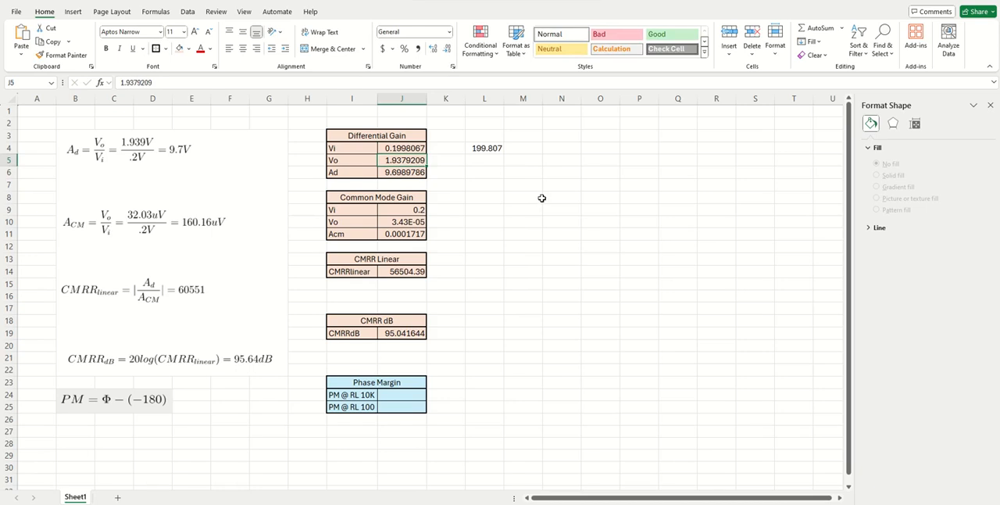
{"action": "left_click", "coordinate": [489, 150]}
{"action": "key", "text": "Delete"}
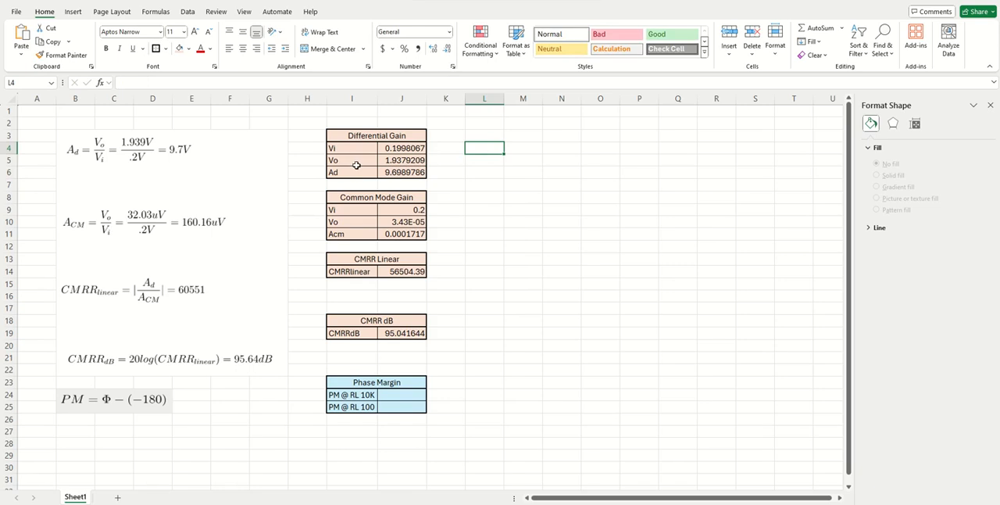
Switch to LTspice, plot only the Vout voltage and fine-tune both cursors on its trough near 2.76 ms and peak near 2.25 ms.
{"action": "left_click", "coordinate": [387, 160]}
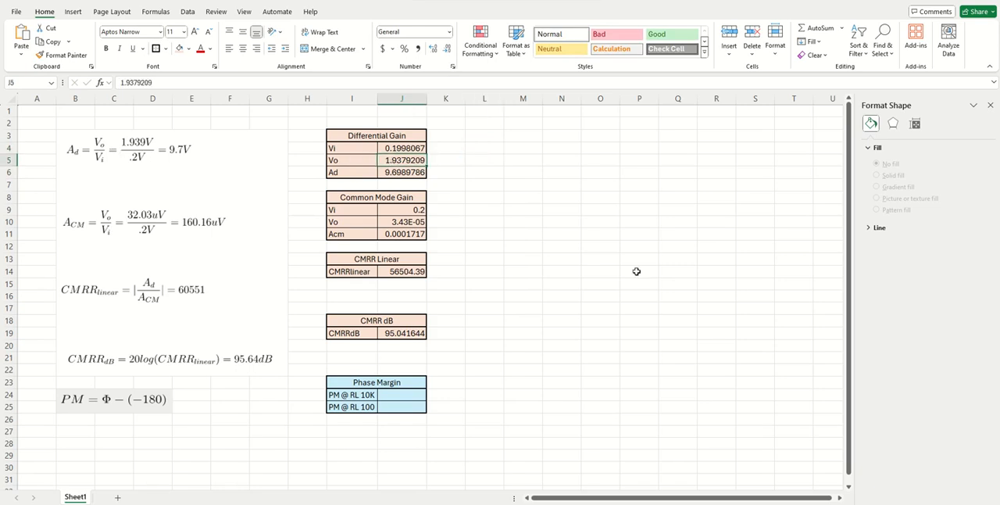
{"action": "left_click", "coordinate": [675, 502]}
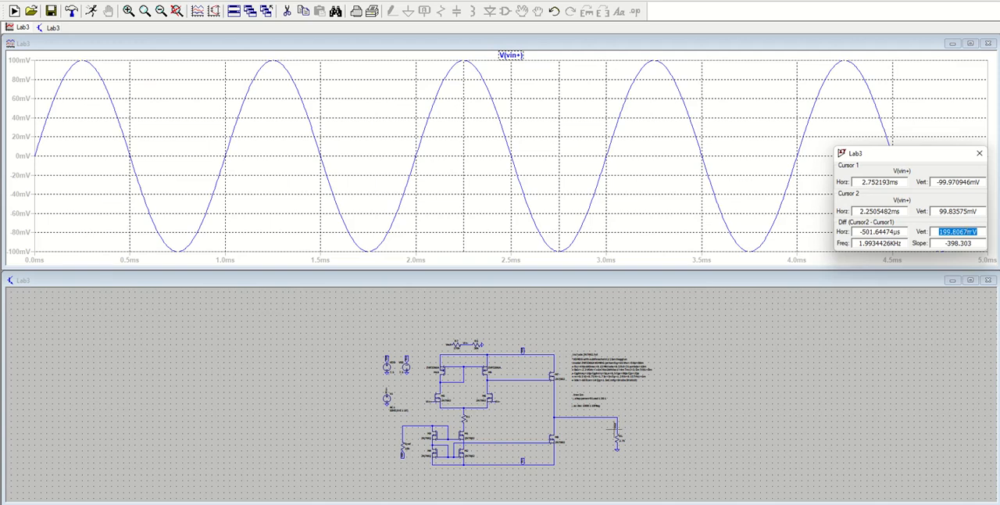
{"action": "left_click", "coordinate": [616, 420]}
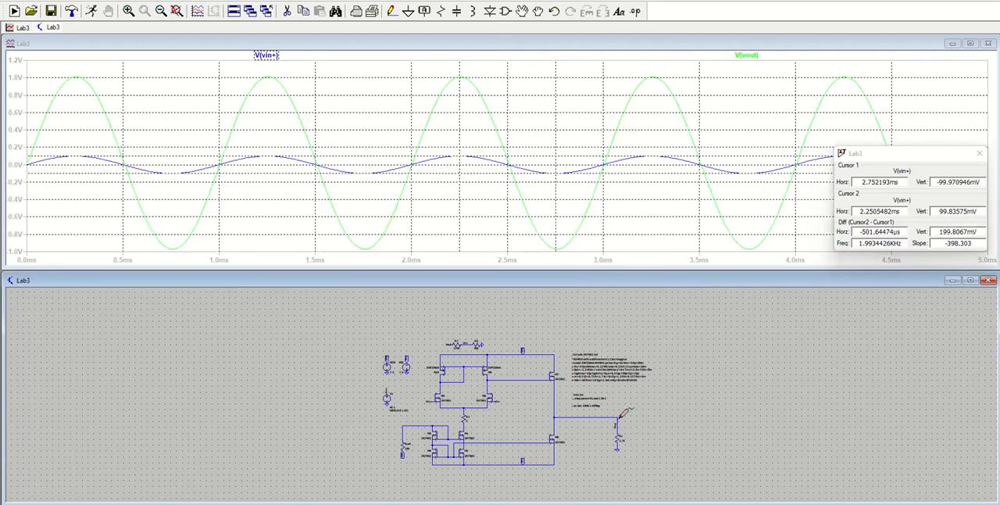
{"action": "left_click", "coordinate": [619, 419]}
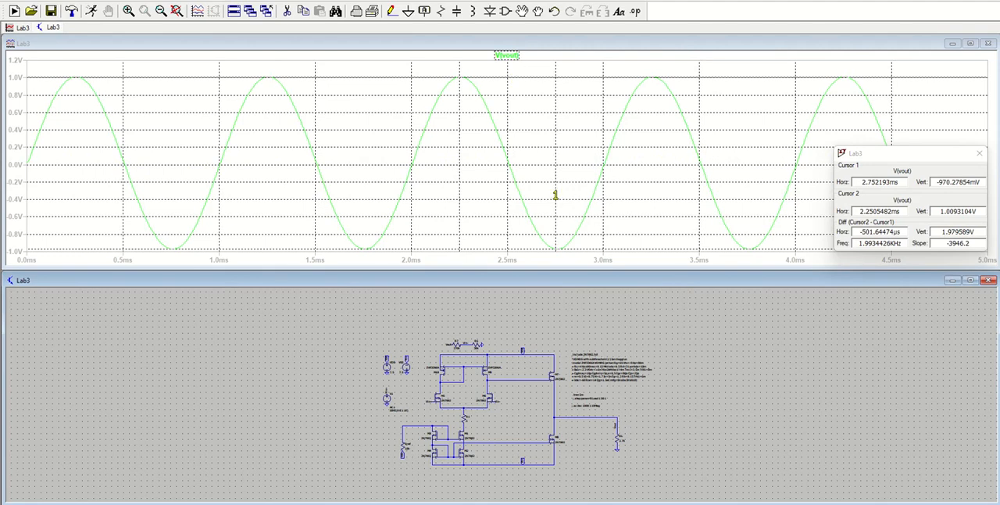
{"action": "left_click", "coordinate": [556, 195]}
{"action": "left_click_drag", "start_coordinate": [556, 194], "coordinate": [557, 196]}
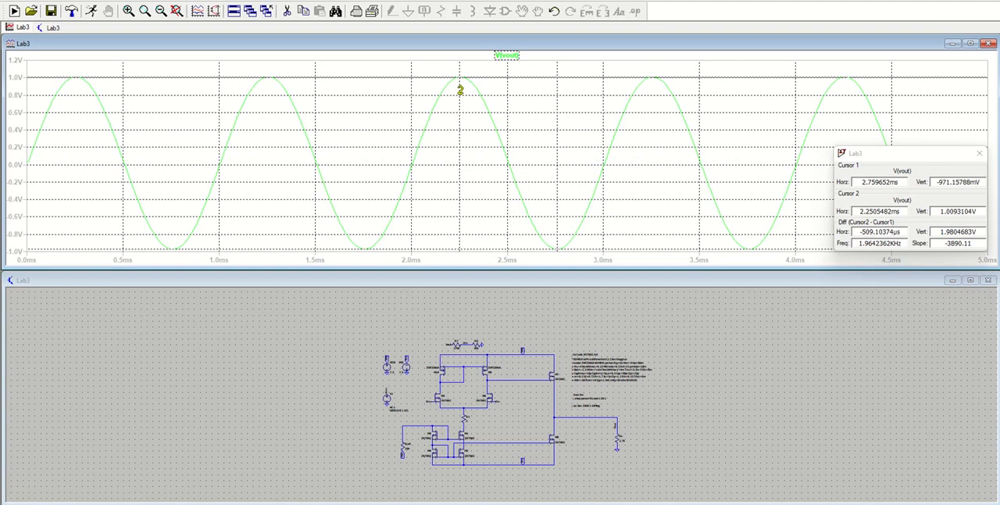
{"action": "left_click_drag", "start_coordinate": [460, 100], "coordinate": [461, 100]}
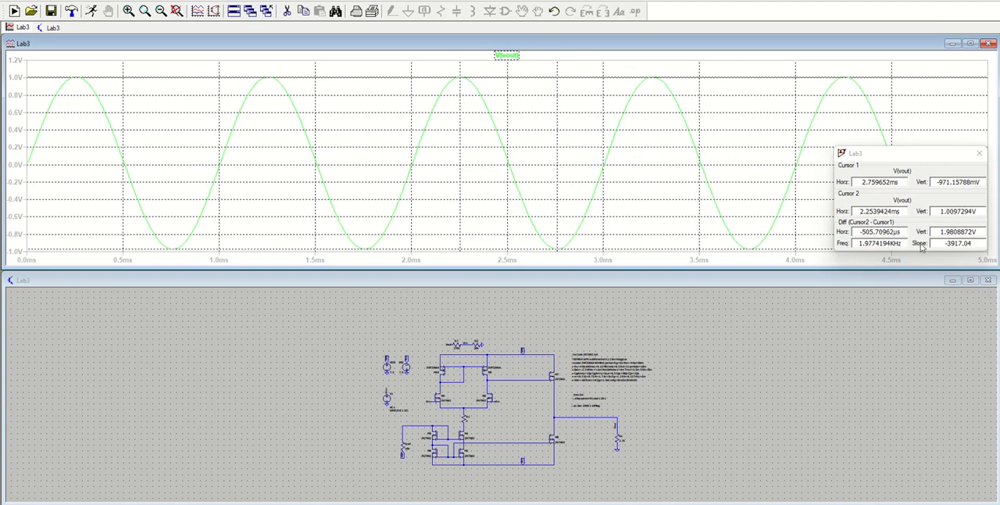
Copy the cursors' vertical difference into the differential gain Vo cell J5 of the Excel sheet as 1.9808872.
{"action": "left_click_drag", "start_coordinate": [940, 232], "coordinate": [974, 232]}
{"action": "key", "text": "ctrl+c"}
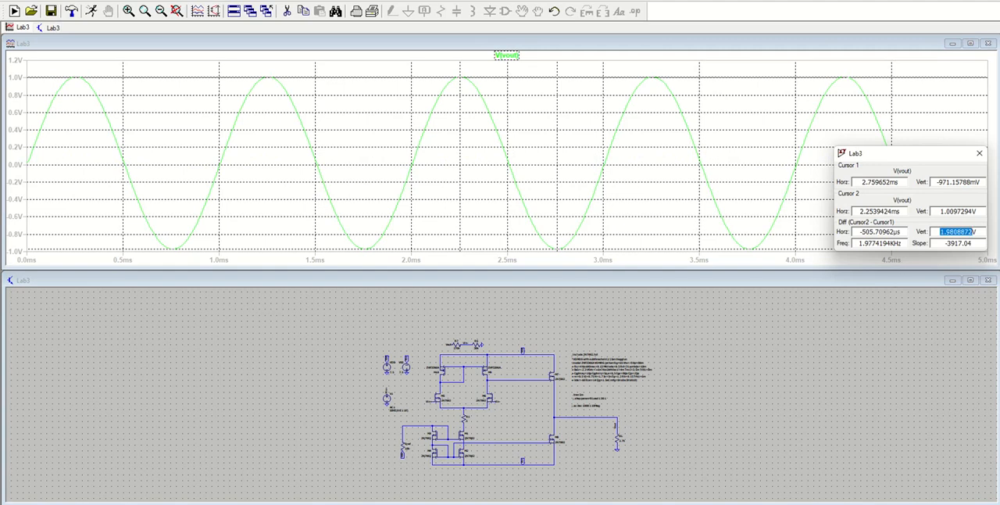
{"action": "left_click", "coordinate": [593, 502]}
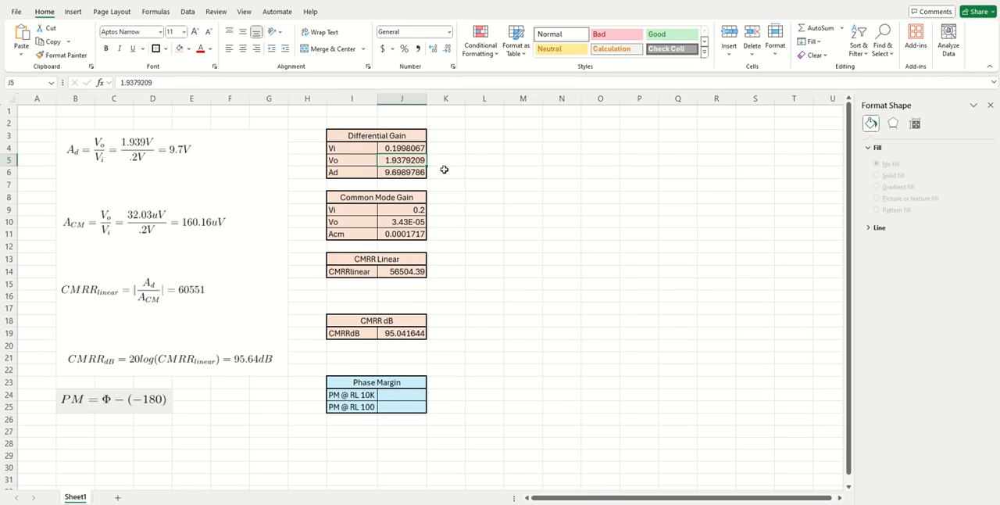
{"action": "left_click_drag", "start_coordinate": [157, 82], "coordinate": [107, 86]}
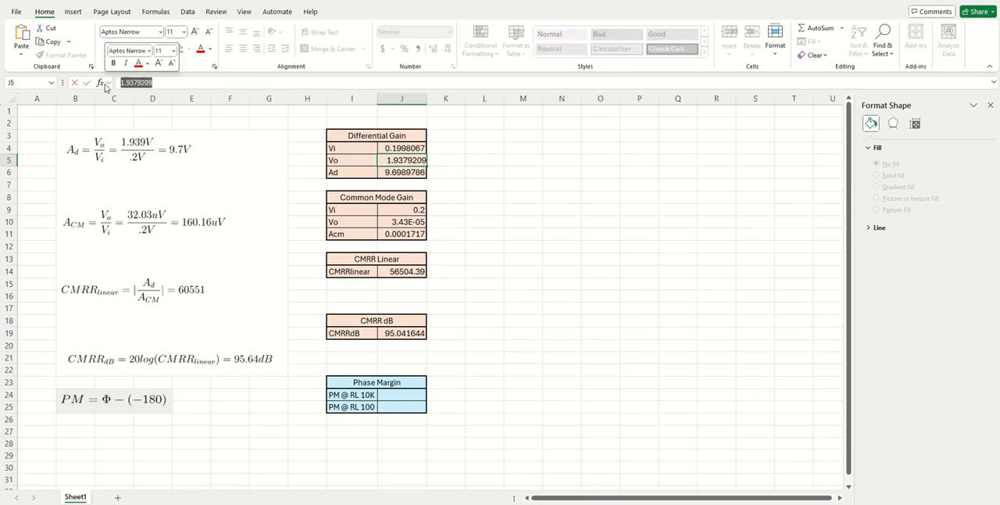
{"action": "key", "text": "ctrl+v"}
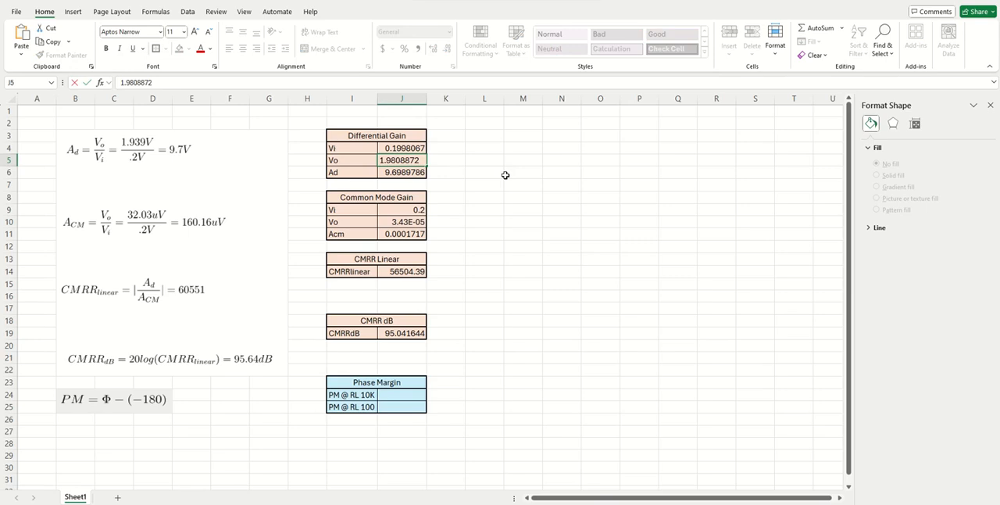
{"action": "key", "text": "Return"}
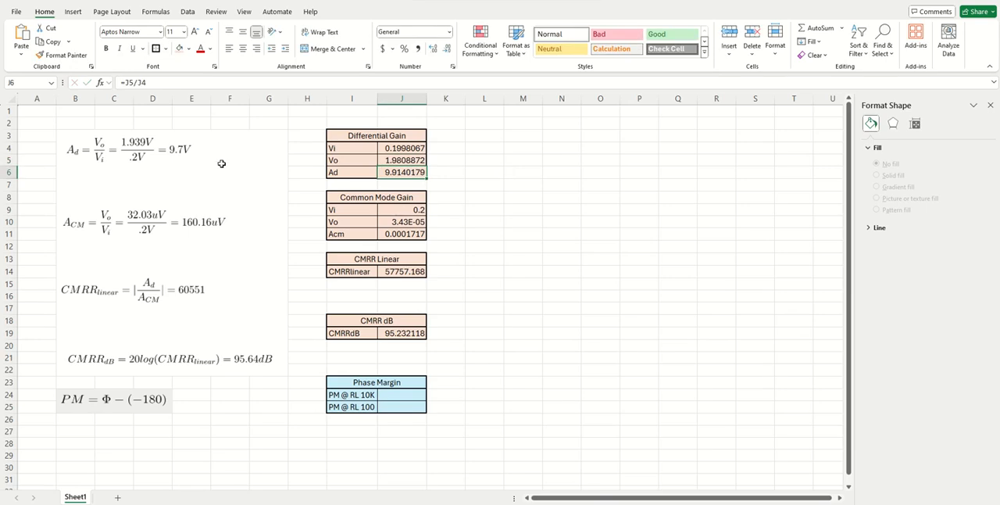
{"action": "left_click", "coordinate": [517, 168]}
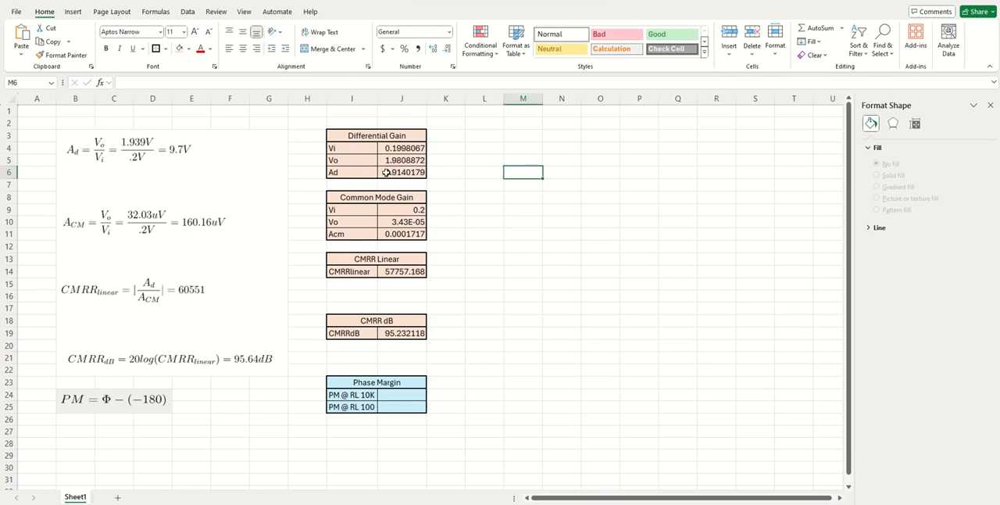
{"action": "left_click", "coordinate": [404, 173]}
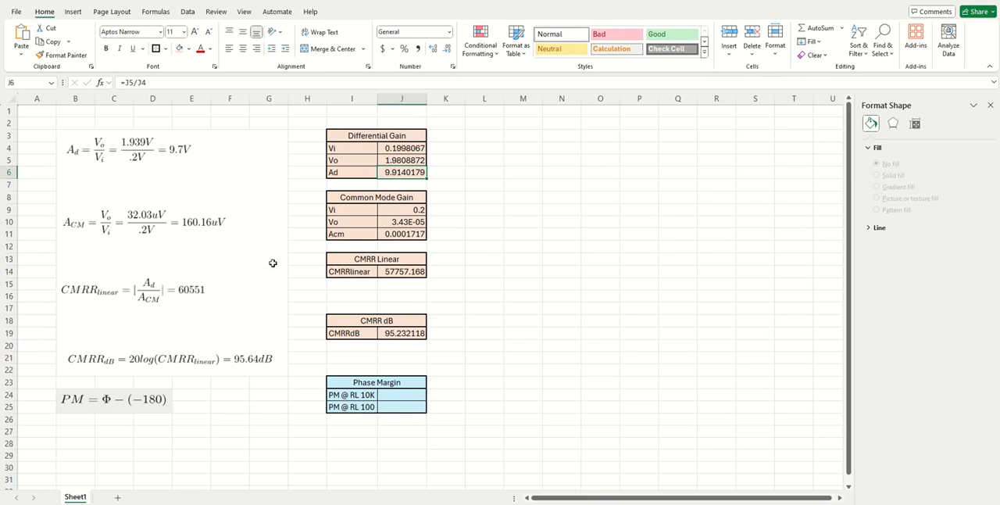
Switch to LTspice, close the waveform plot and maximize the Lab3 schematic.
{"action": "left_click", "coordinate": [550, 504]}
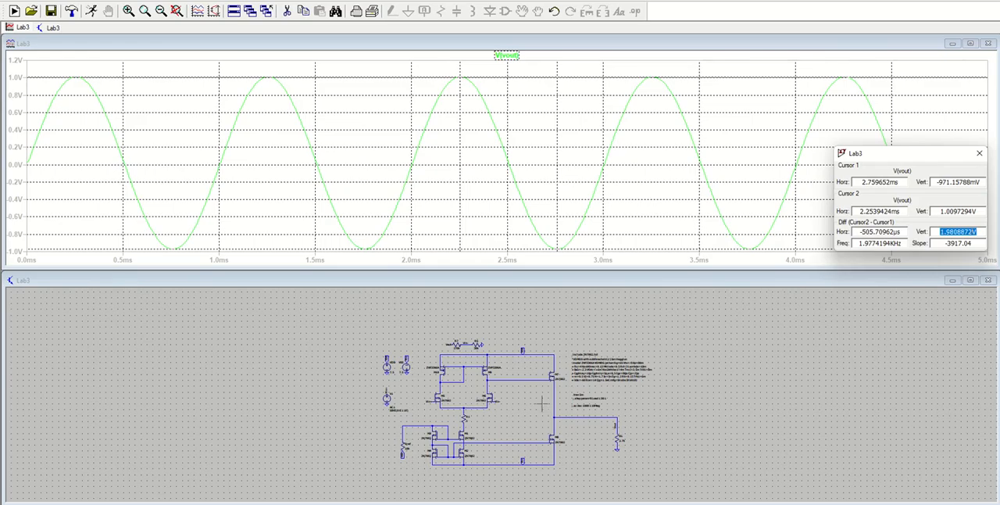
{"action": "left_click", "coordinate": [988, 44]}
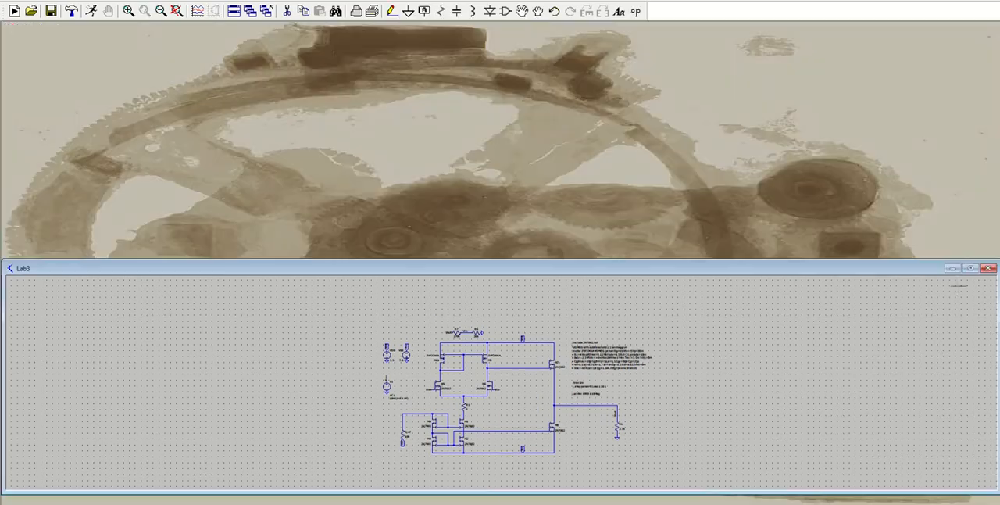
{"action": "left_click", "coordinate": [968, 268]}
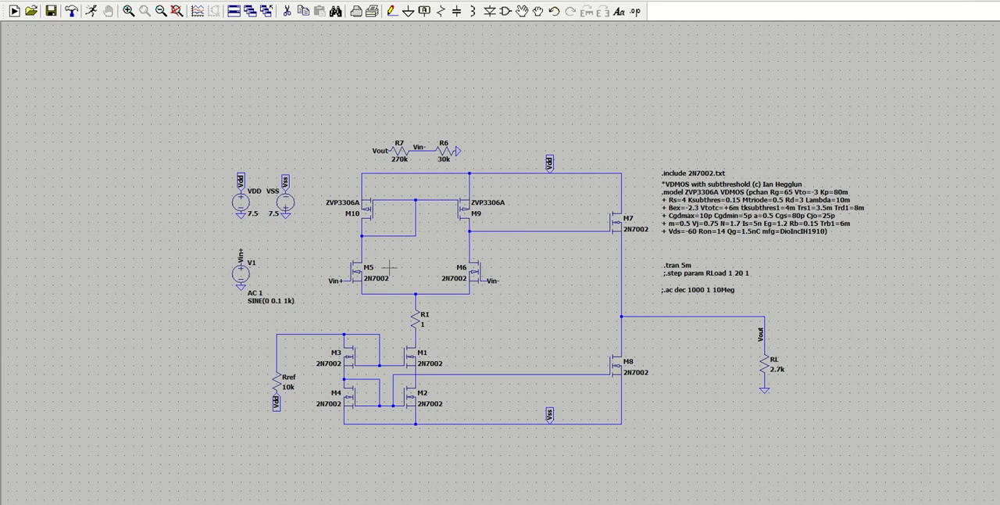
Move the Vin- labels away from the gate of M6 and from the wire between R7 and R6 to empty space.
{"action": "scroll", "coordinate": [391, 267], "scroll_direction": "up", "scroll_amount": 3}
{"action": "scroll", "coordinate": [390, 270], "scroll_direction": "up", "scroll_amount": 2}
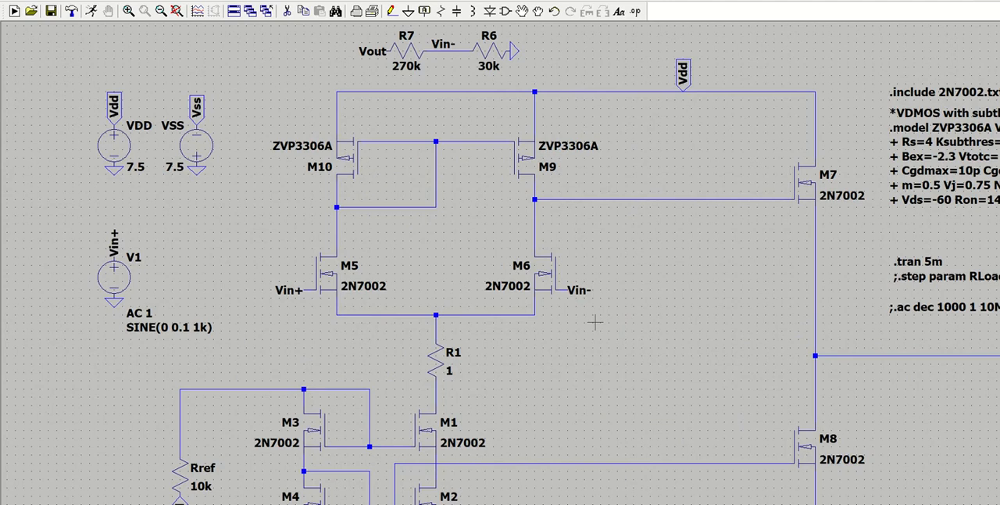
{"action": "key", "text": "F7"}
{"action": "left_click", "coordinate": [579, 289]}
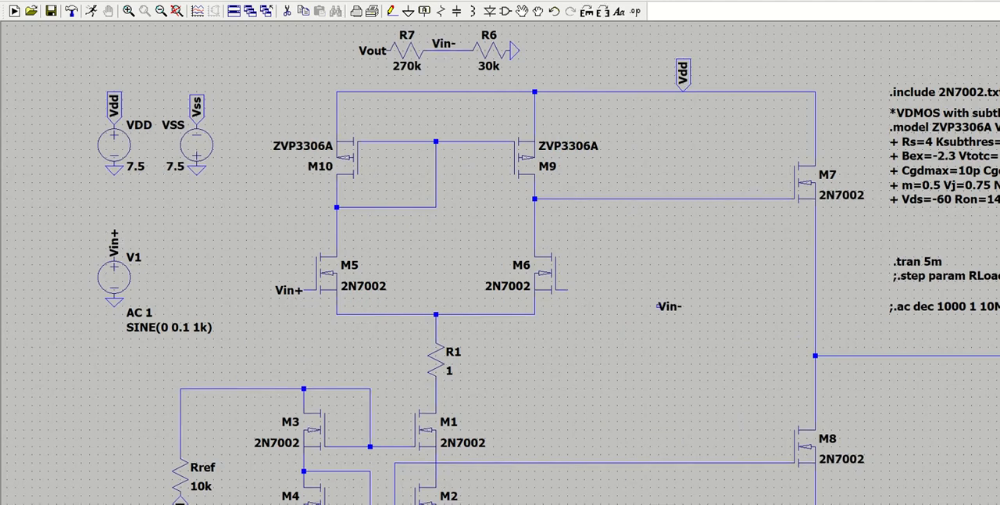
{"action": "left_click", "coordinate": [678, 313]}
{"action": "left_click", "coordinate": [446, 44]}
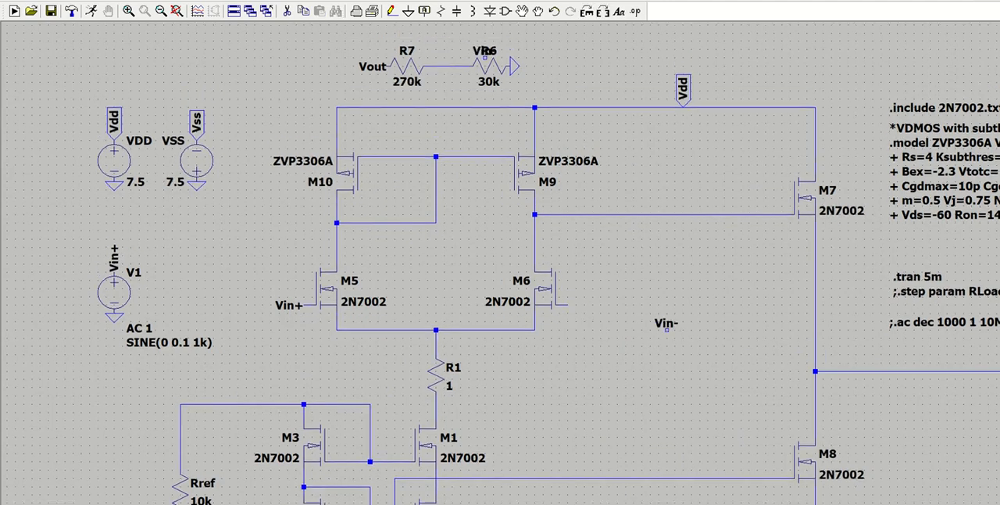
{"action": "left_click", "coordinate": [534, 55]}
{"action": "key", "text": "Escape"}
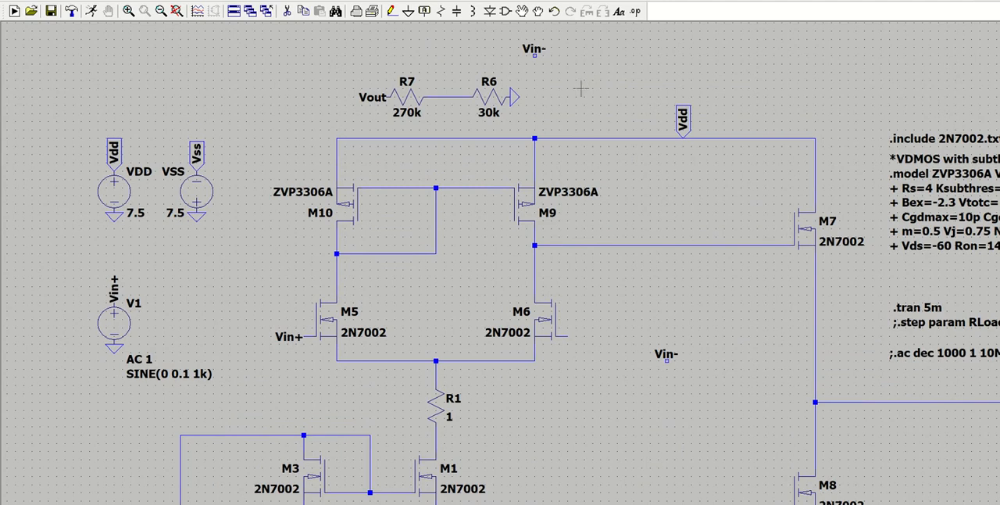
Add Vin+ net labels at the gate of M6 and on the wire between R7 and R6.
{"action": "right_click", "coordinate": [582, 89]}
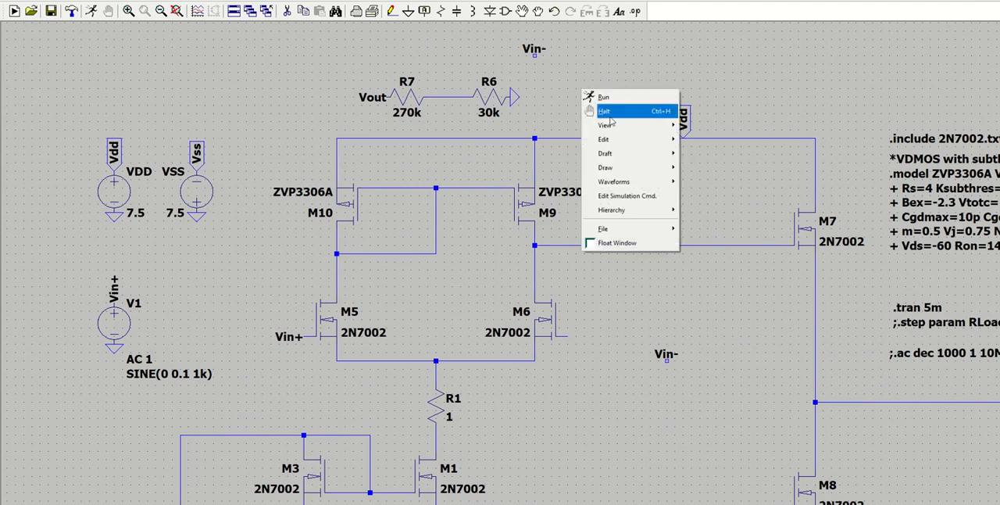
{"action": "mouse_move", "coordinate": [633, 154]}
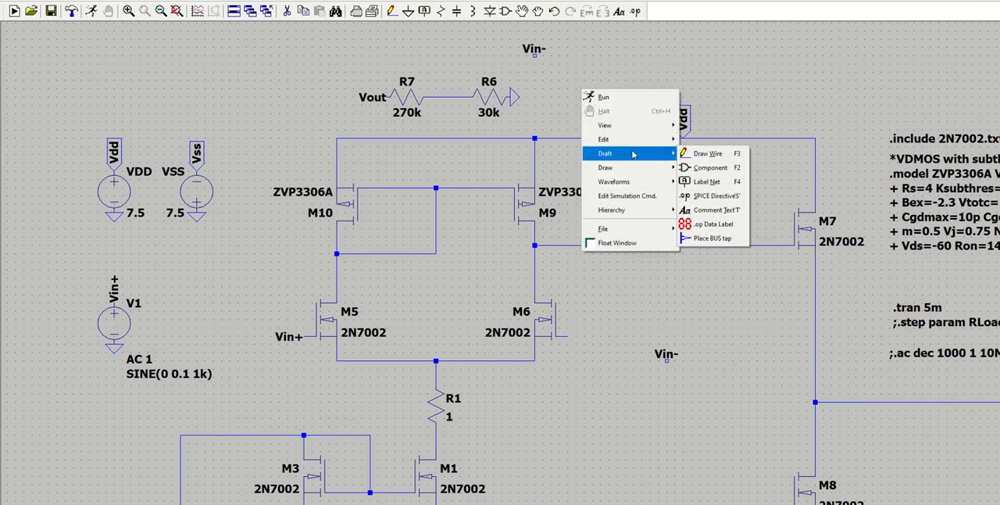
{"action": "left_click", "coordinate": [705, 181]}
{"action": "type", "text": "Vin+"}
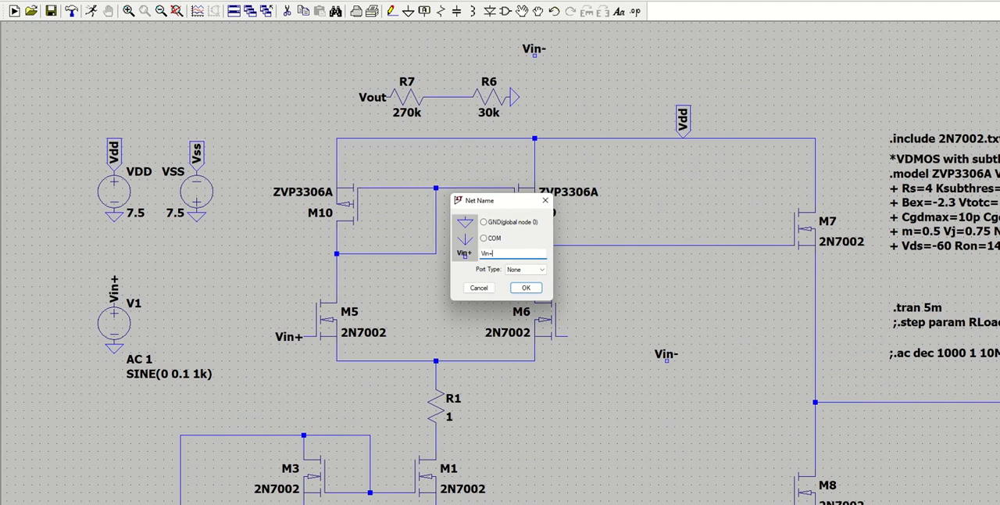
{"action": "key", "text": "Return"}
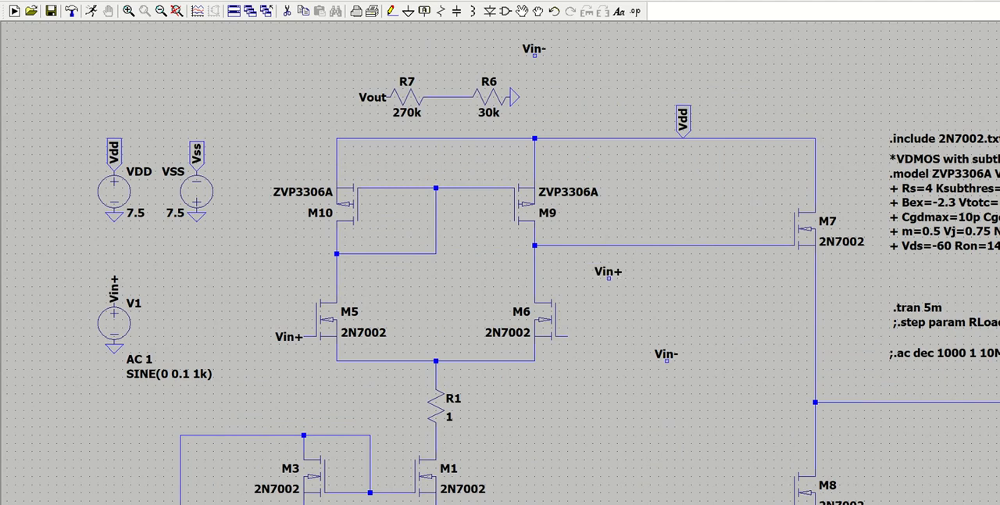
{"action": "left_click", "coordinate": [567, 337]}
{"action": "left_click", "coordinate": [450, 97]}
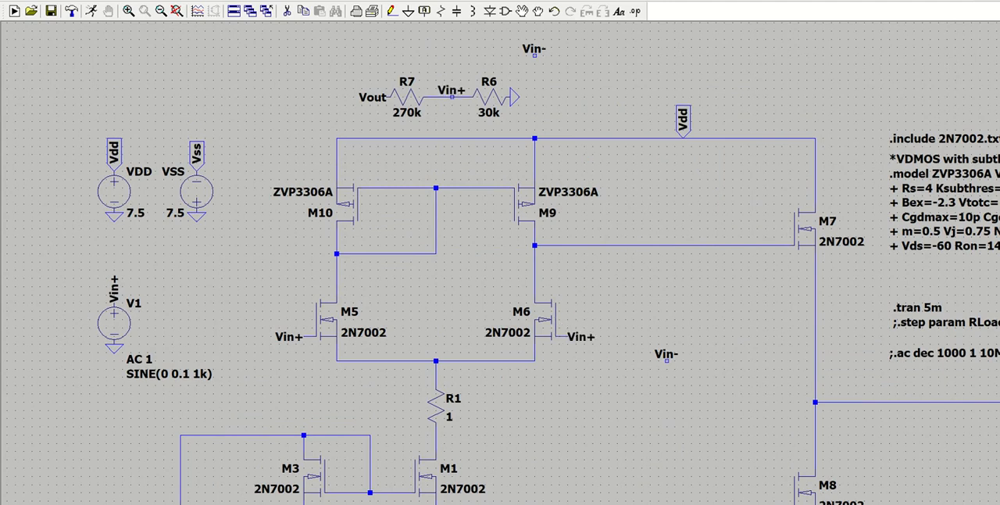
{"action": "key", "text": "Escape"}
Run the transient simulation of the common-mode circuit and plot the Vout voltage.
{"action": "left_click", "coordinate": [90, 11]}
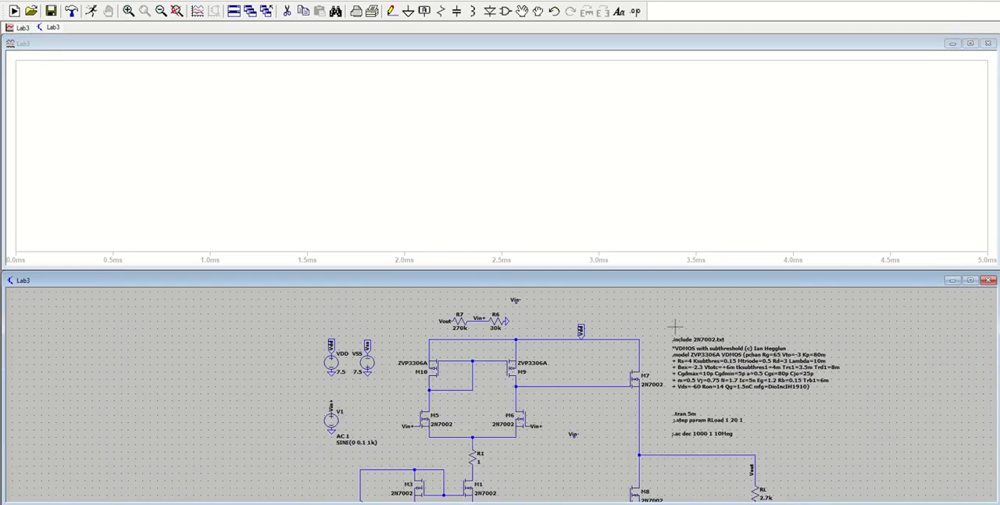
{"action": "left_click_drag", "start_coordinate": [819, 457], "coordinate": [823, 418]}
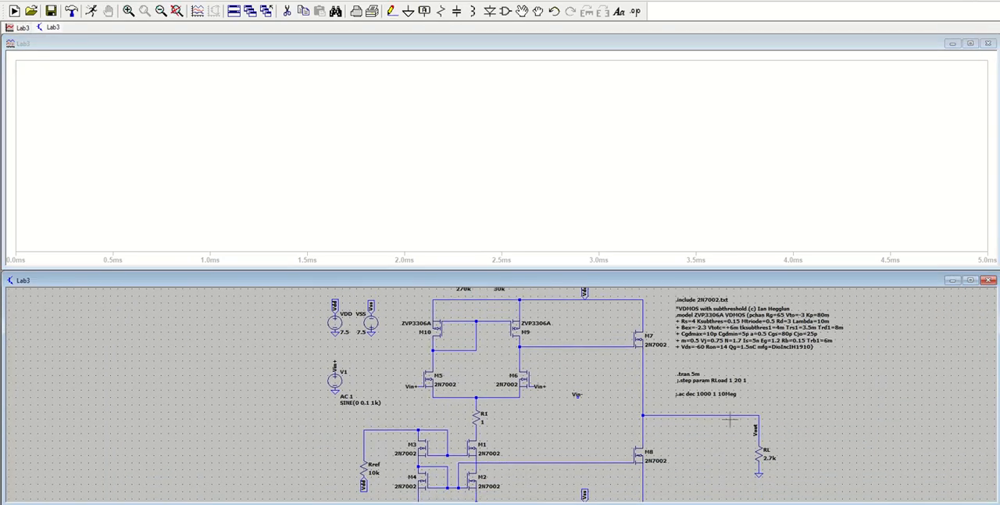
{"action": "left_click", "coordinate": [762, 414]}
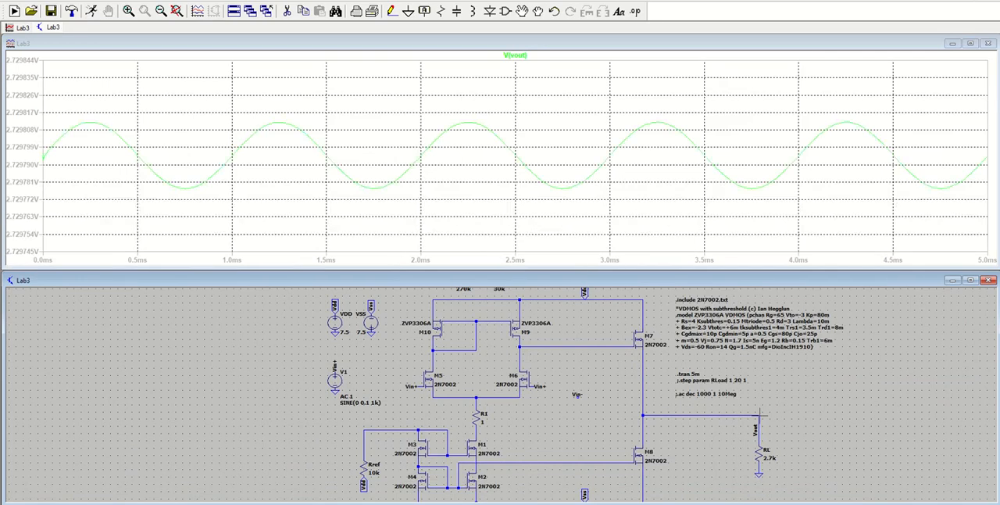
Attach the 1st & 2nd cursors to the V(vout) trace and move the cursor read-out over the waveform plot.
{"action": "right_click", "coordinate": [521, 55]}
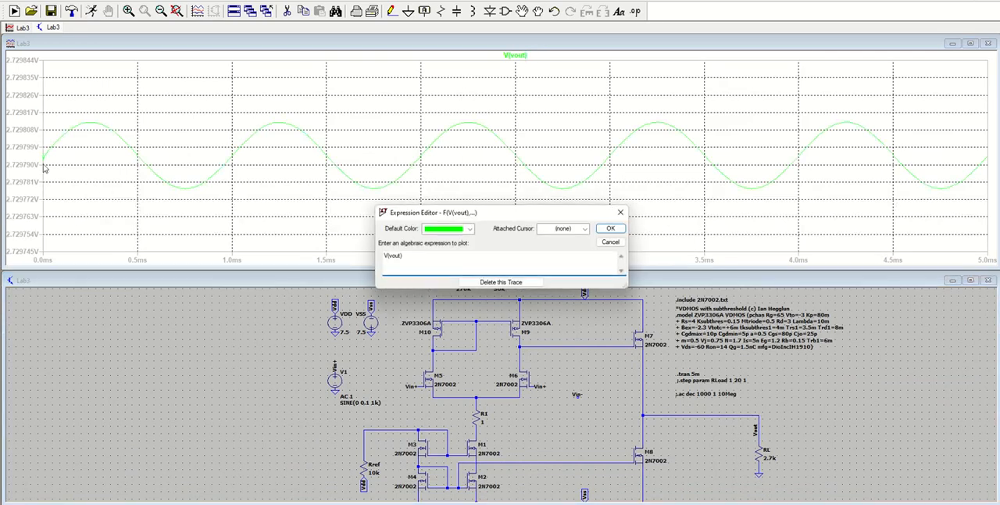
{"action": "left_click", "coordinate": [623, 229]}
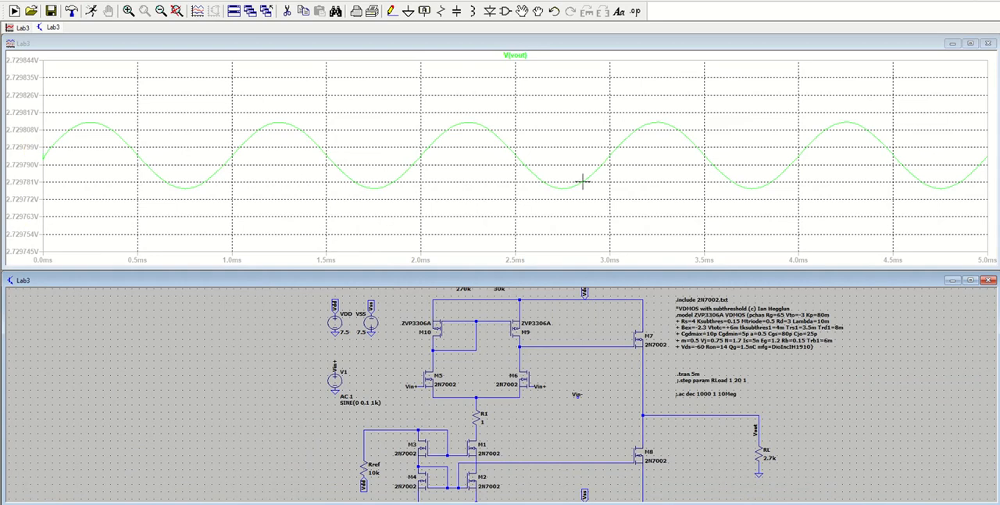
{"action": "right_click", "coordinate": [517, 56]}
{"action": "left_click", "coordinate": [584, 228]}
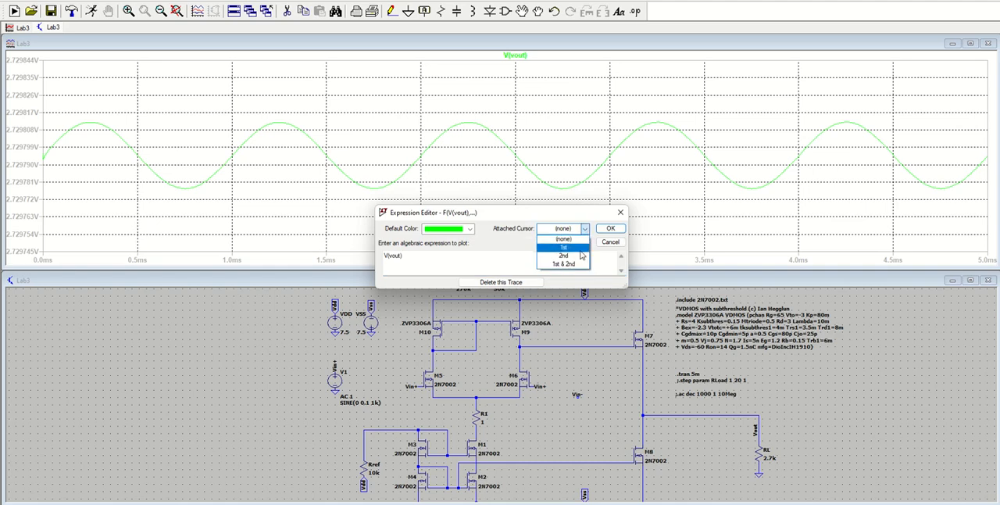
{"action": "left_click", "coordinate": [574, 259]}
{"action": "left_click", "coordinate": [610, 228]}
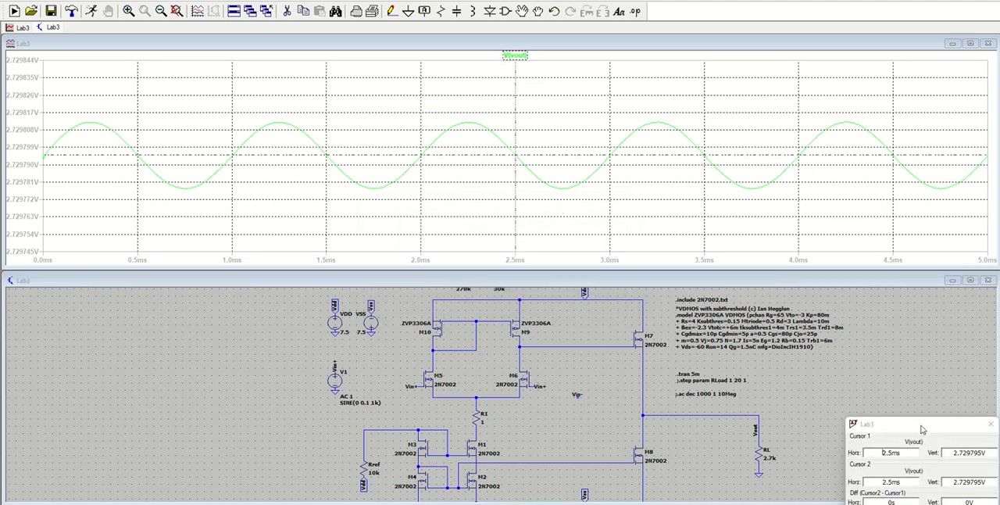
{"action": "left_click_drag", "start_coordinate": [923, 428], "coordinate": [910, 159]}
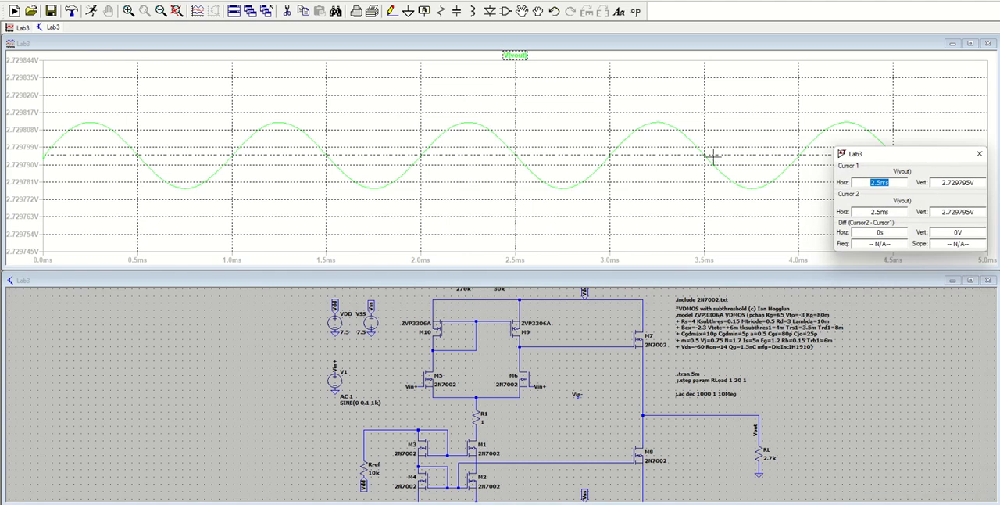
Keep both cursors attached to V(vout) and place them on its trough near 2.75 ms and peak near 2.26 ms.
{"action": "right_click", "coordinate": [515, 55]}
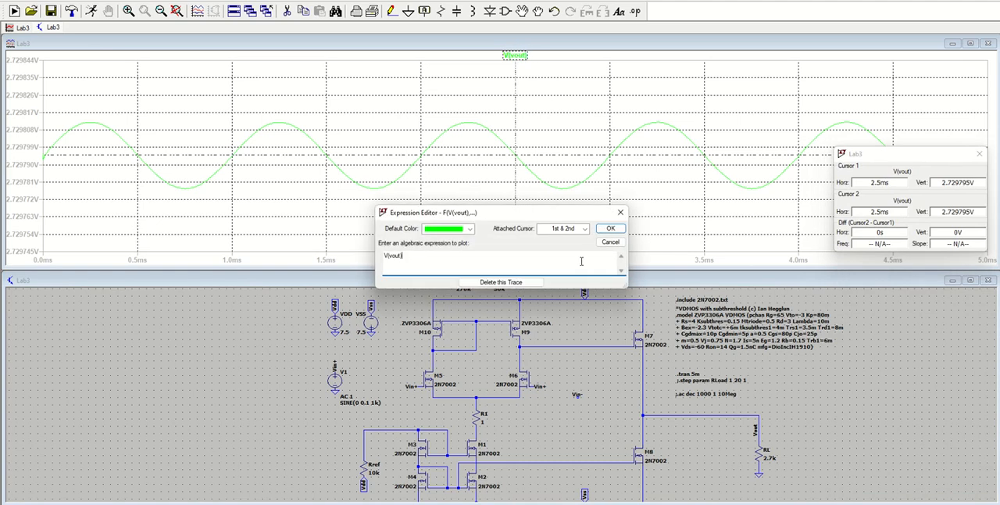
{"action": "left_click", "coordinate": [586, 231]}
{"action": "left_click", "coordinate": [561, 261]}
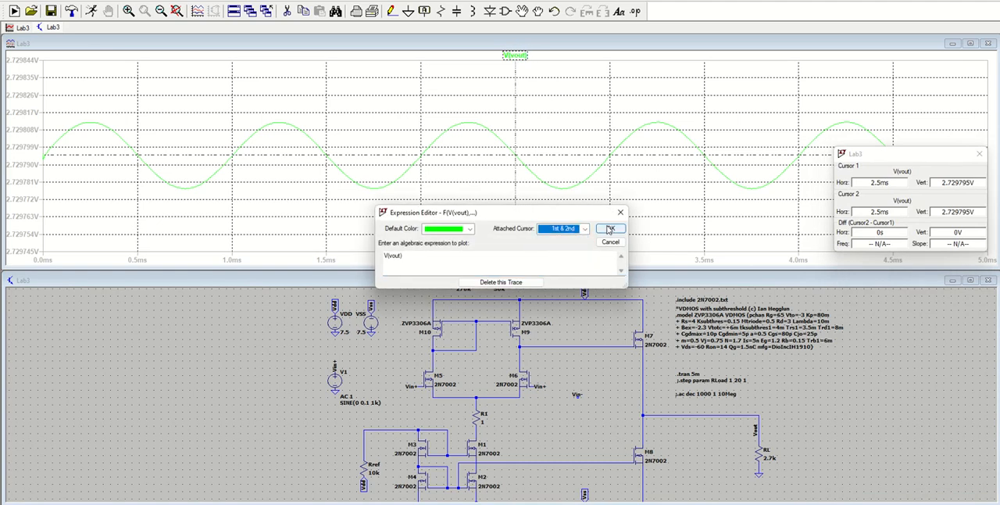
{"action": "left_click", "coordinate": [610, 228]}
{"action": "left_click_drag", "start_coordinate": [537, 151], "coordinate": [469, 141]}
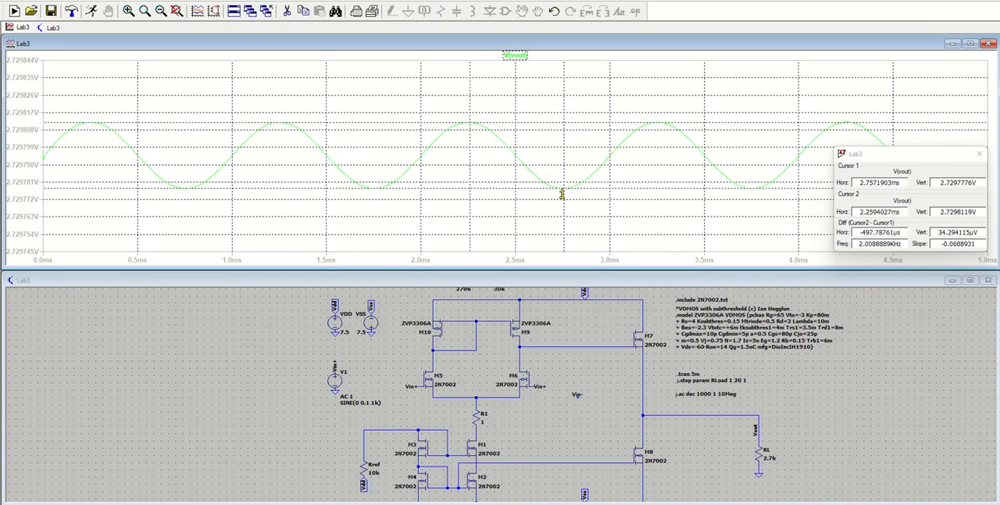
{"action": "left_click_drag", "start_coordinate": [563, 198], "coordinate": [561, 198]}
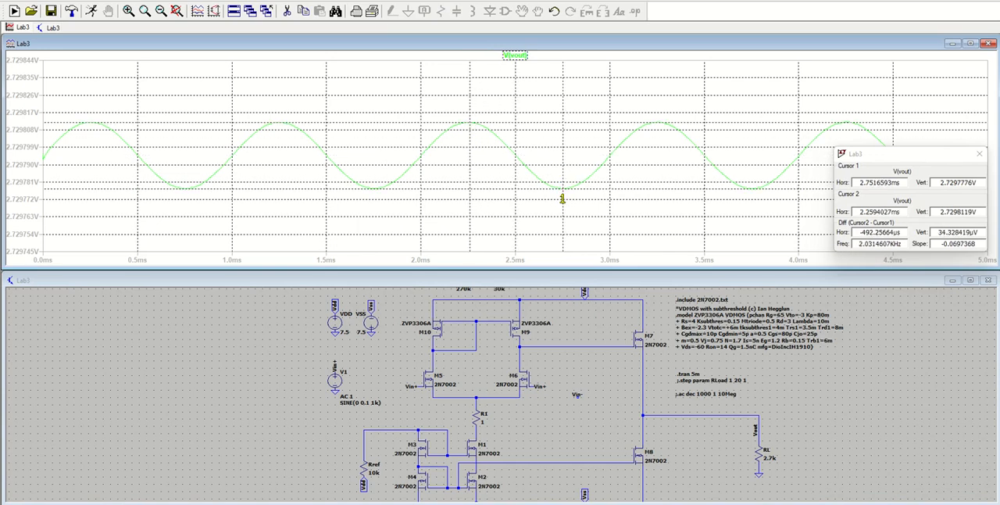
Copy the cursors' vertical difference of 34.328419 µV into the common mode gain Vo cell J10 of the Excel sheet, expressed in volts.
{"action": "left_click", "coordinate": [938, 232]}
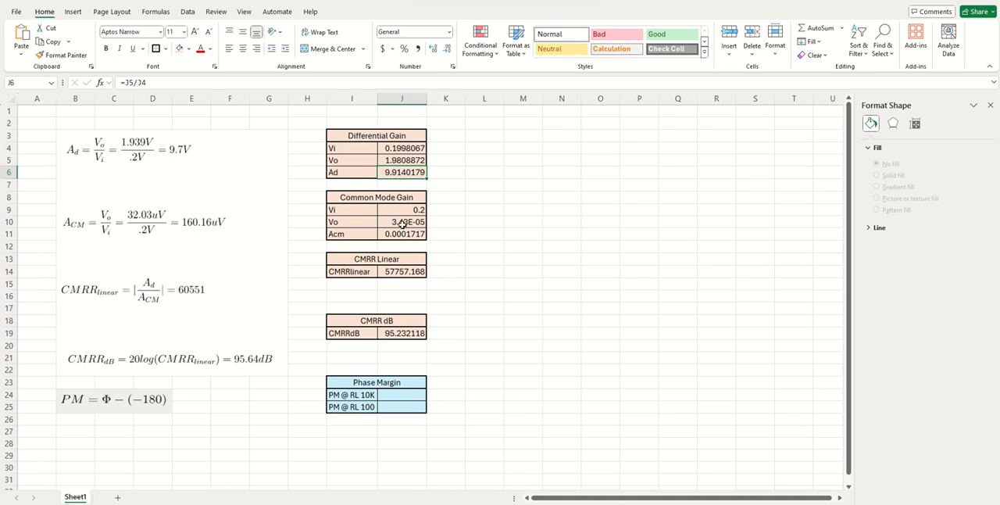
{"action": "left_click", "coordinate": [402, 223]}
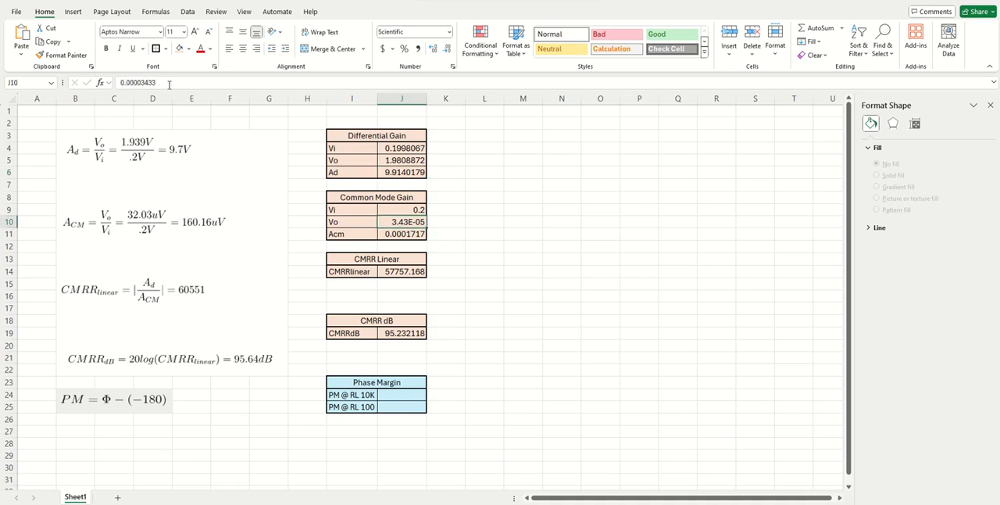
{"action": "left_click_drag", "start_coordinate": [168, 83], "coordinate": [120, 83]}
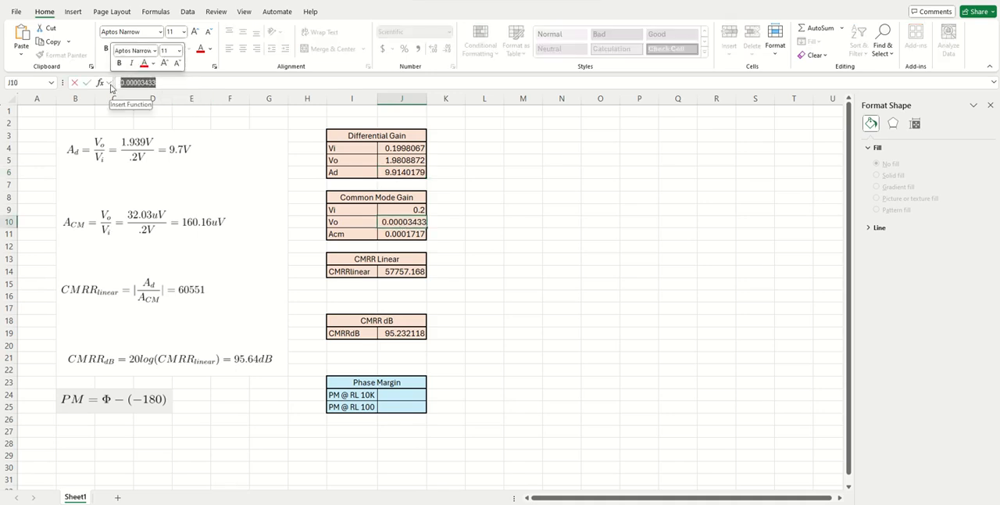
{"action": "type", "text": "34.328419"}
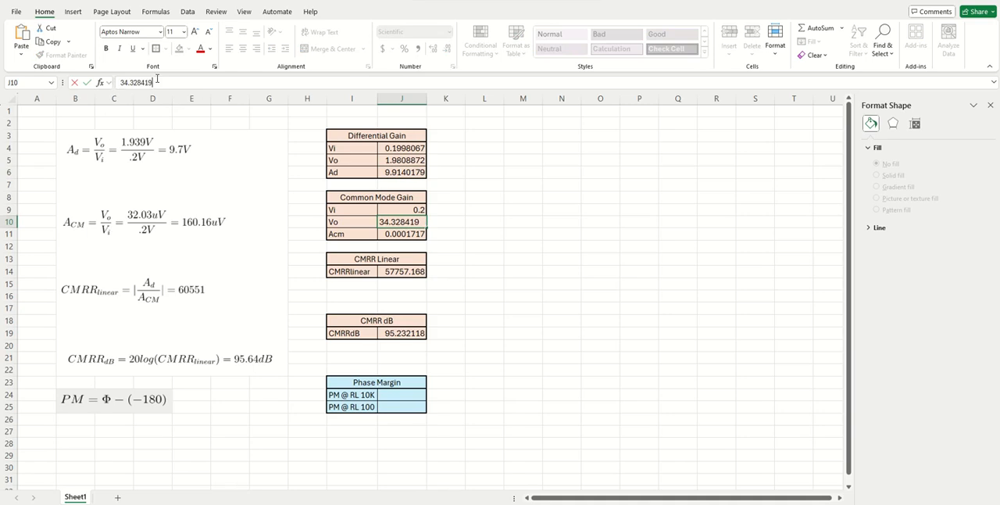
{"action": "type", "text": "6"}
{"action": "key", "text": "Return"}
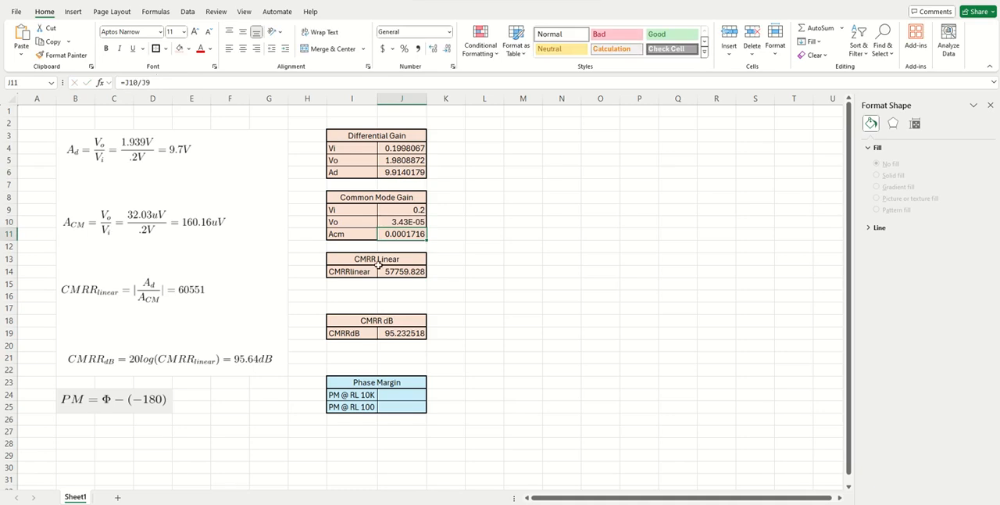
Compare the calculated common mode gain and CMRR cells with the Ad, Acm, CMRR linear and CMRR dB equation pictures.
{"action": "left_click", "coordinate": [470, 243]}
{"action": "left_click", "coordinate": [409, 235]}
{"action": "left_click", "coordinate": [209, 226]}
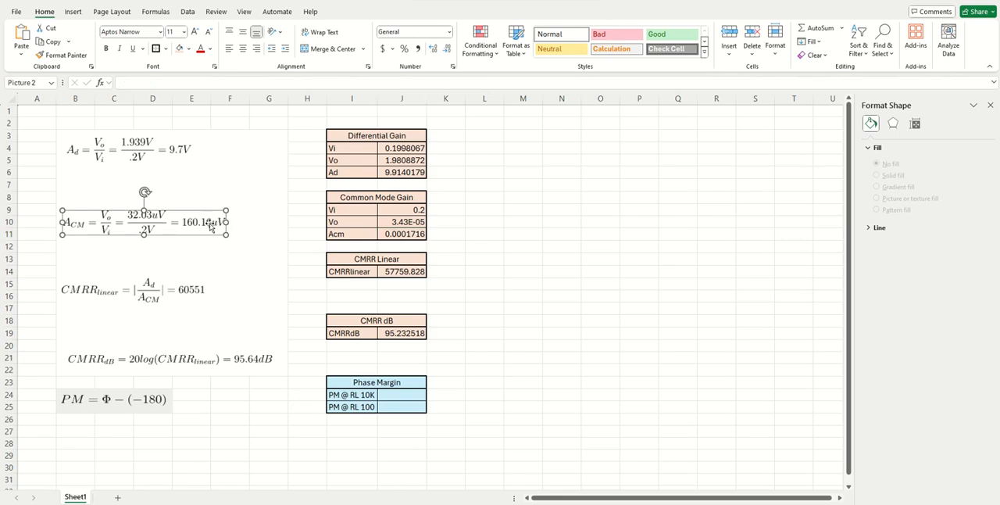
{"action": "left_click", "coordinate": [183, 161]}
{"action": "left_click", "coordinate": [196, 289]}
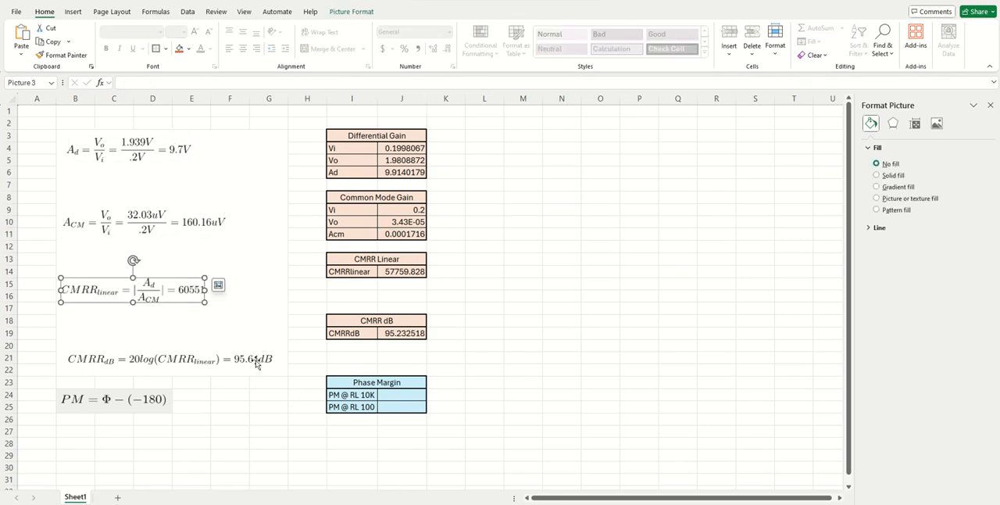
{"action": "left_click", "coordinate": [256, 363]}
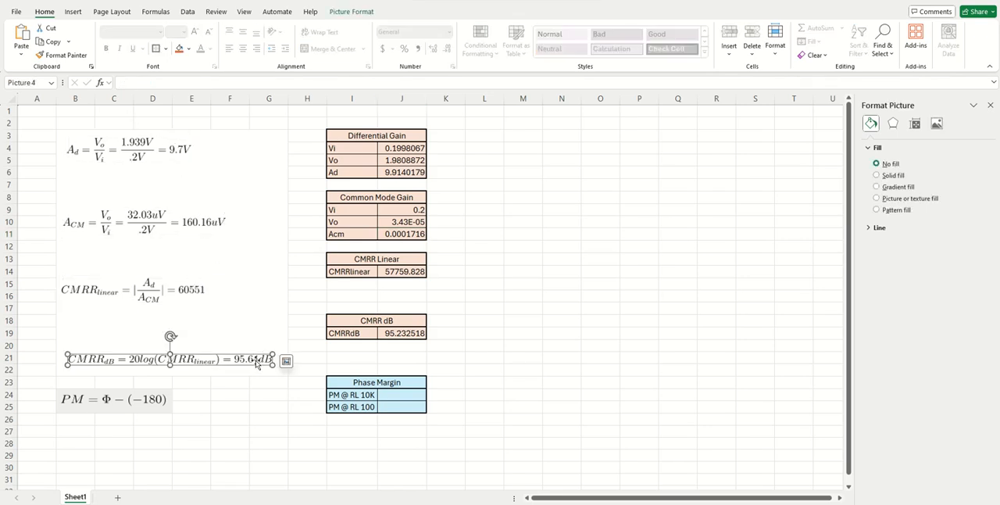
{"action": "left_click", "coordinate": [456, 228]}
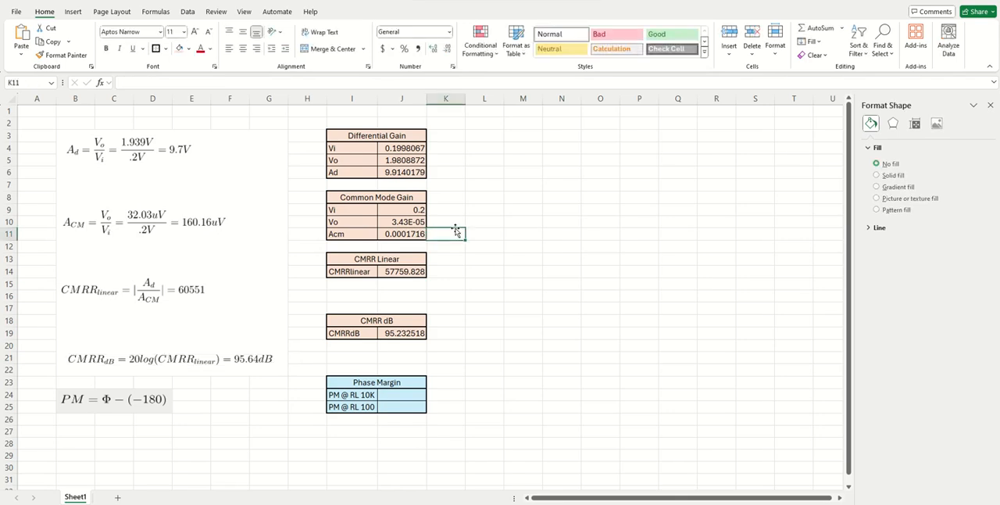
{"action": "left_click", "coordinate": [527, 196]}
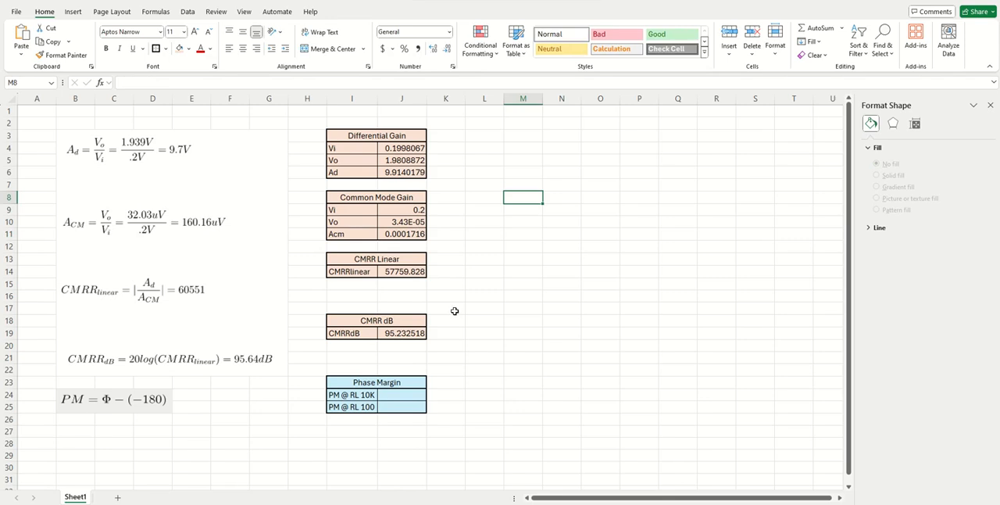
Inspect the formulas behind the Ad, Acm, CMRR dB and CMRR linear cells, including the cells the CMRR linear formula references.
{"action": "left_click", "coordinate": [405, 173]}
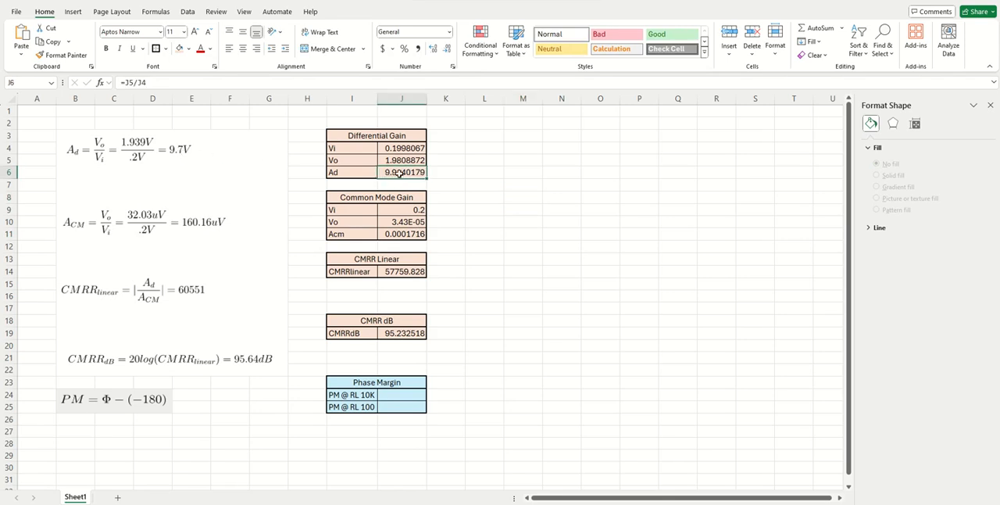
{"action": "left_click", "coordinate": [397, 234]}
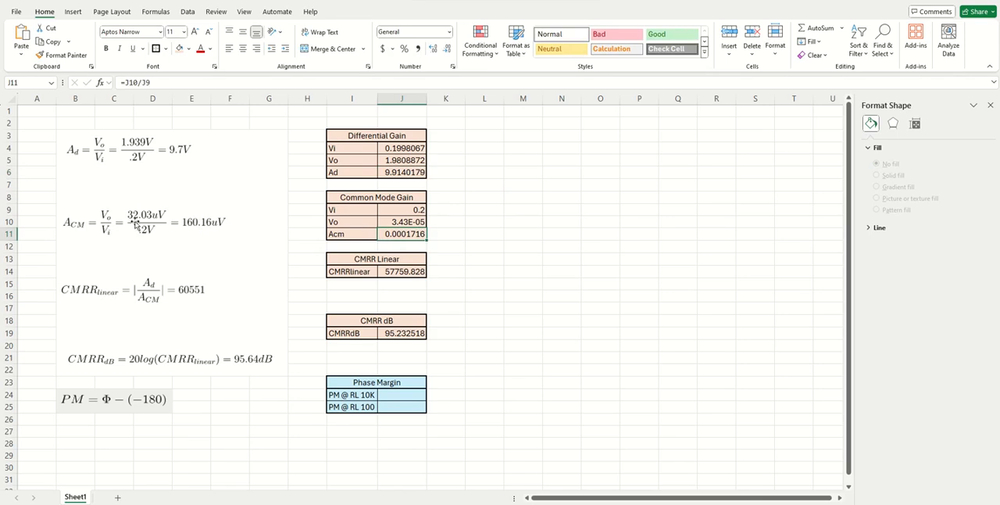
{"action": "left_click", "coordinate": [516, 238]}
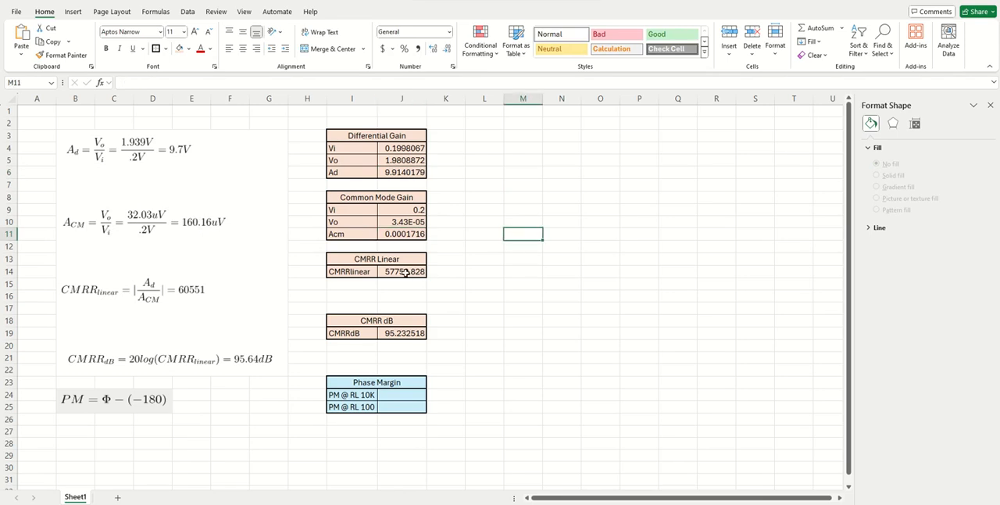
{"action": "left_click", "coordinate": [395, 335]}
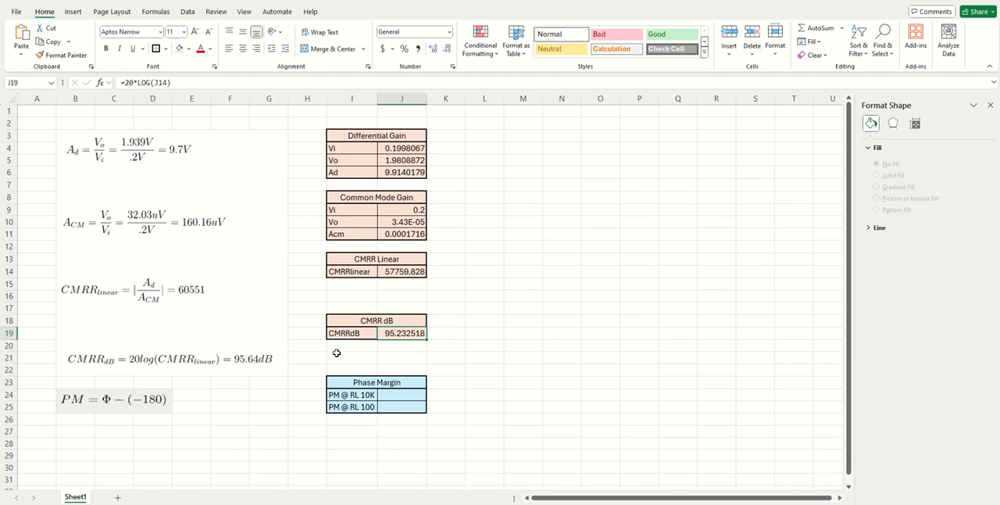
{"action": "left_click", "coordinate": [496, 311]}
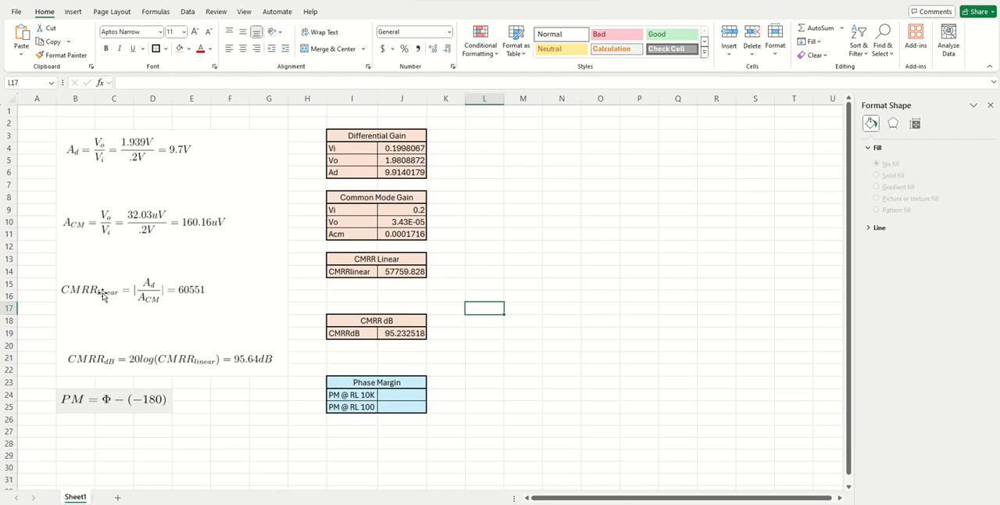
{"action": "left_click", "coordinate": [399, 271]}
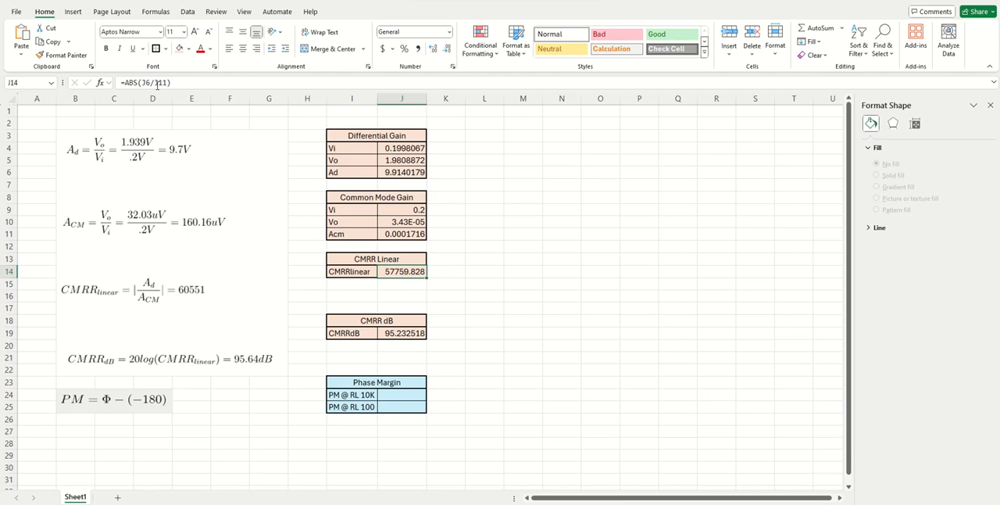
{"action": "left_click", "coordinate": [257, 84]}
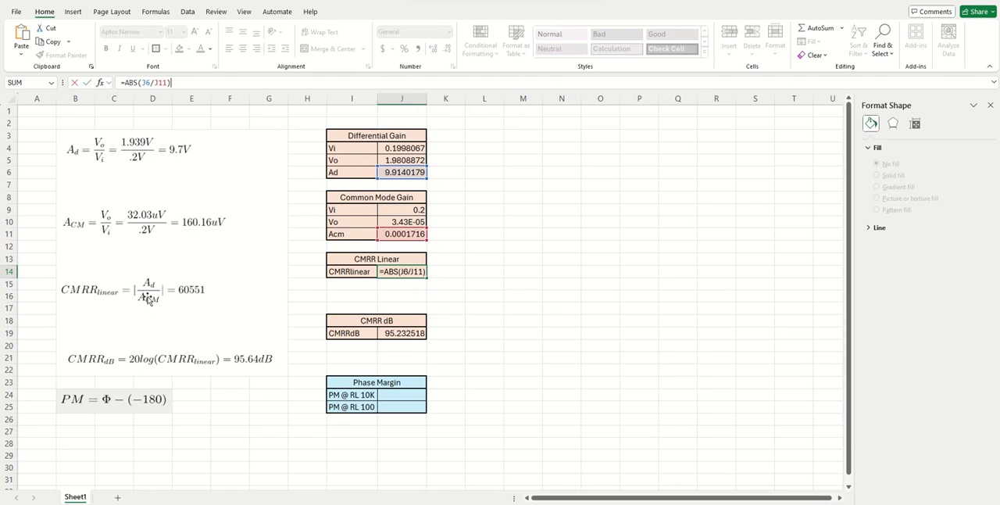
{"action": "left_click", "coordinate": [387, 234]}
{"action": "left_click", "coordinate": [528, 256]}
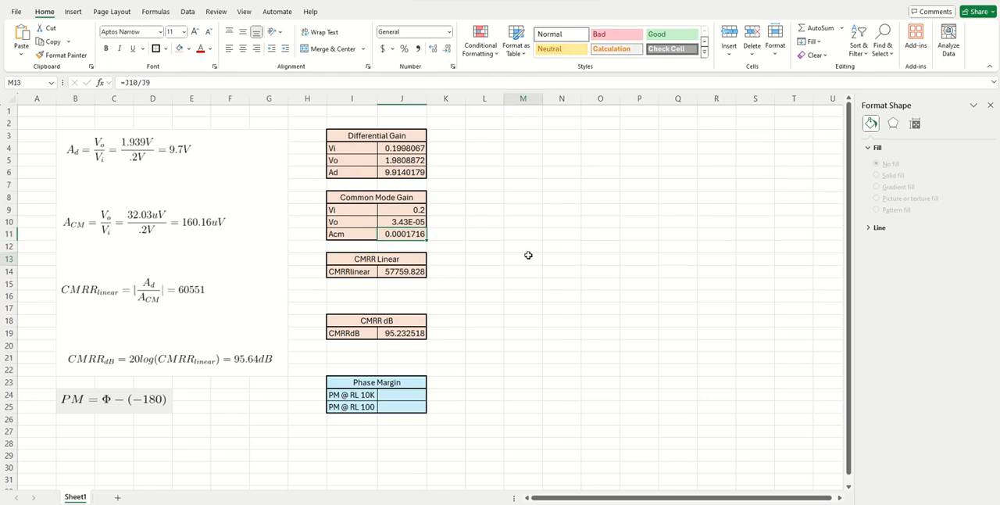
Inspect the formulas behind the CMRR linear cell J14 and the CMRR dB cell J19.
{"action": "left_click", "coordinate": [399, 271]}
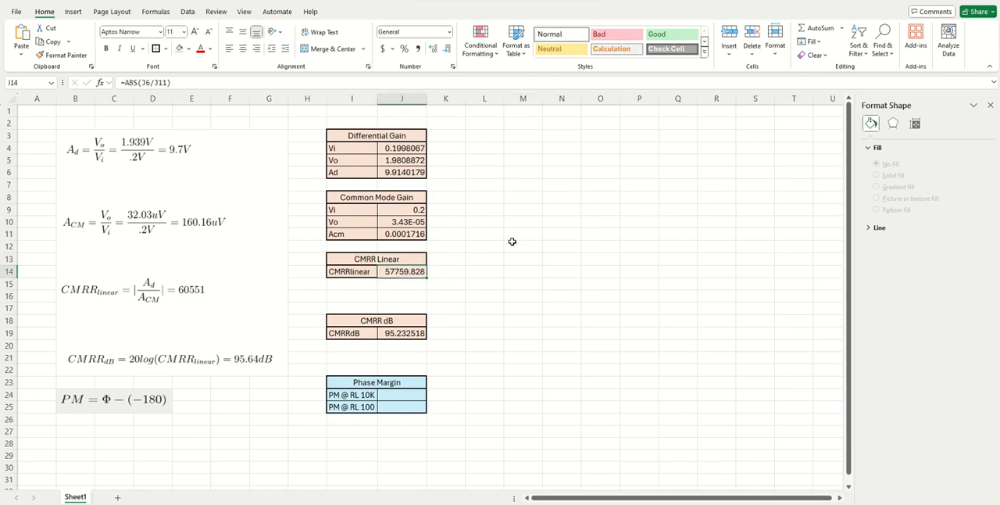
{"action": "left_click", "coordinate": [481, 308]}
{"action": "left_click", "coordinate": [412, 333]}
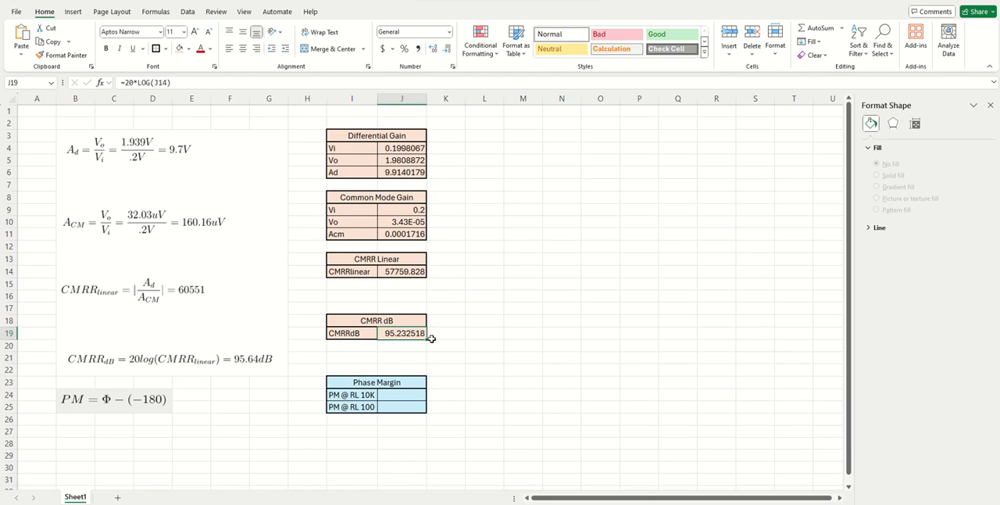
{"action": "key", "text": "Down"}
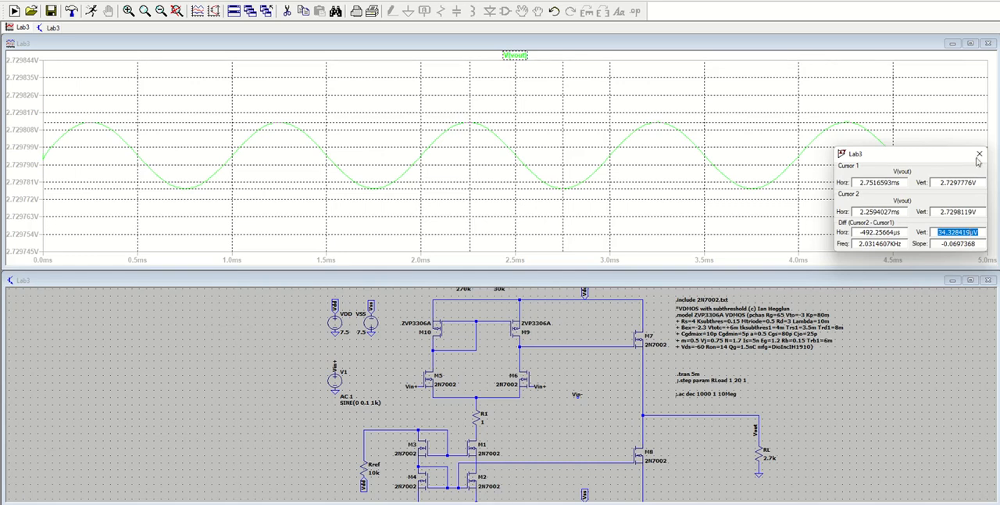
Switch to LTspice, set the reference resistor Rref to 100 and rerun the transient simulation.
{"action": "scroll", "coordinate": [830, 467], "scroll_direction": "down", "scroll_amount": 3}
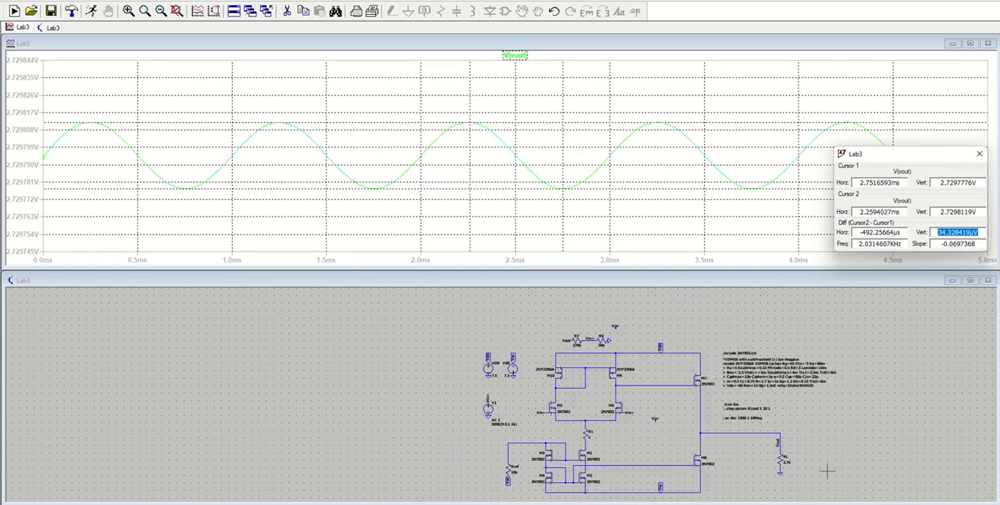
{"action": "left_click_drag", "start_coordinate": [831, 466], "coordinate": [774, 442]}
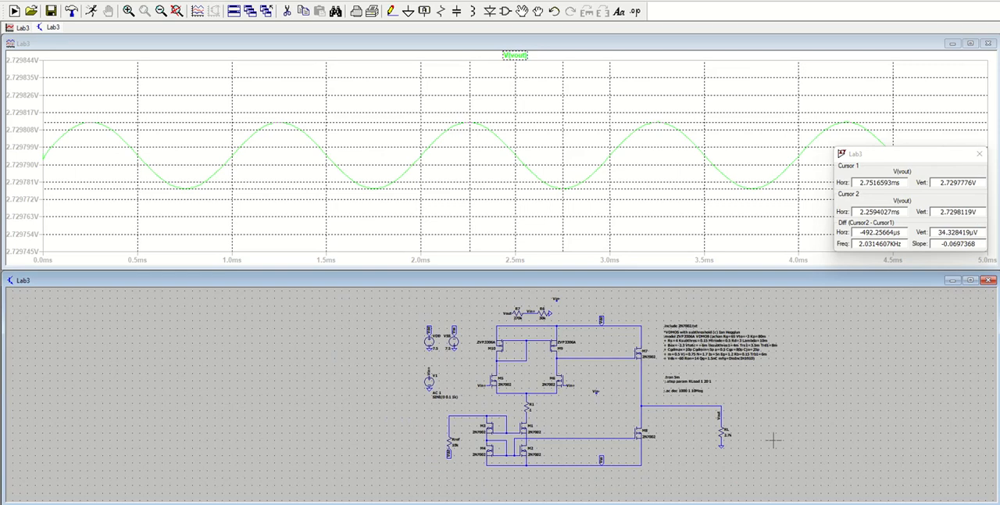
{"action": "right_click", "coordinate": [450, 443]}
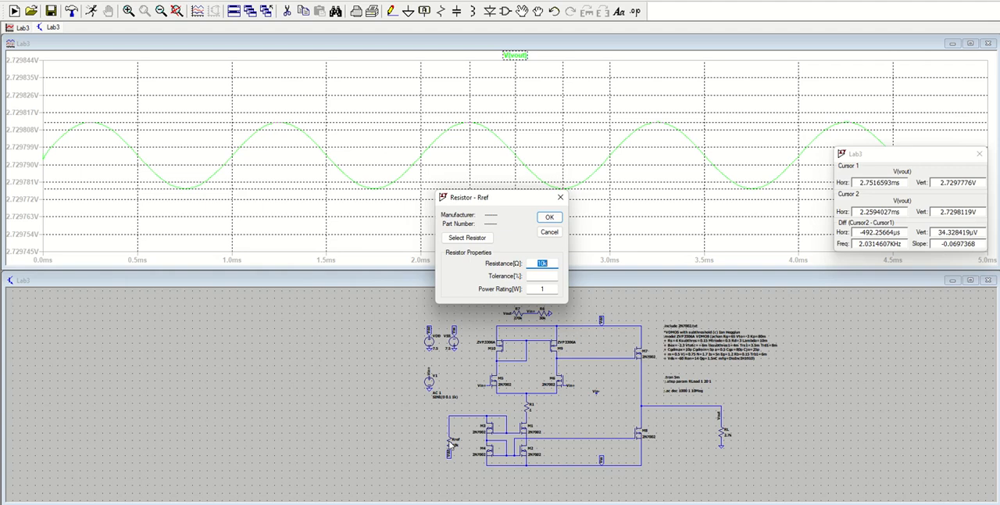
{"action": "type", "text": "1"}
{"action": "key", "text": "Return"}
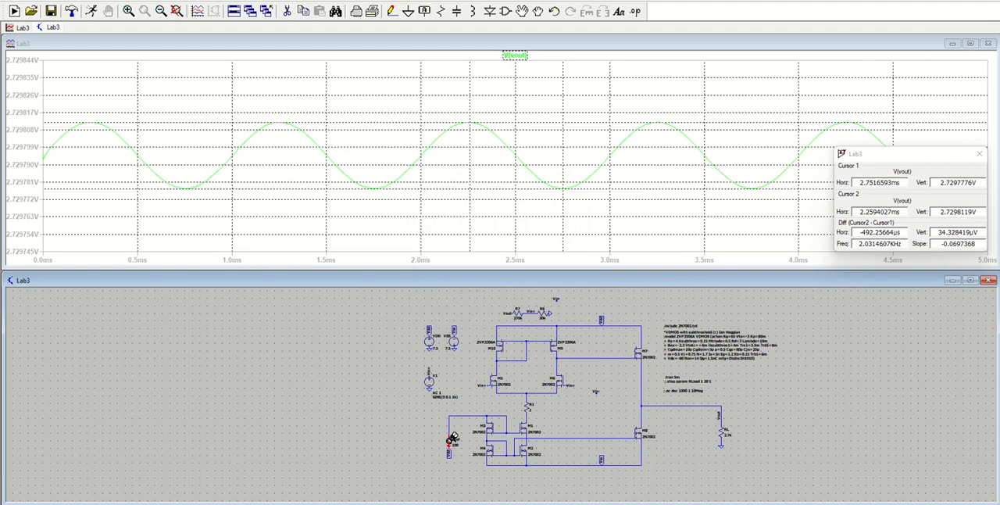
{"action": "left_click", "coordinate": [92, 11]}
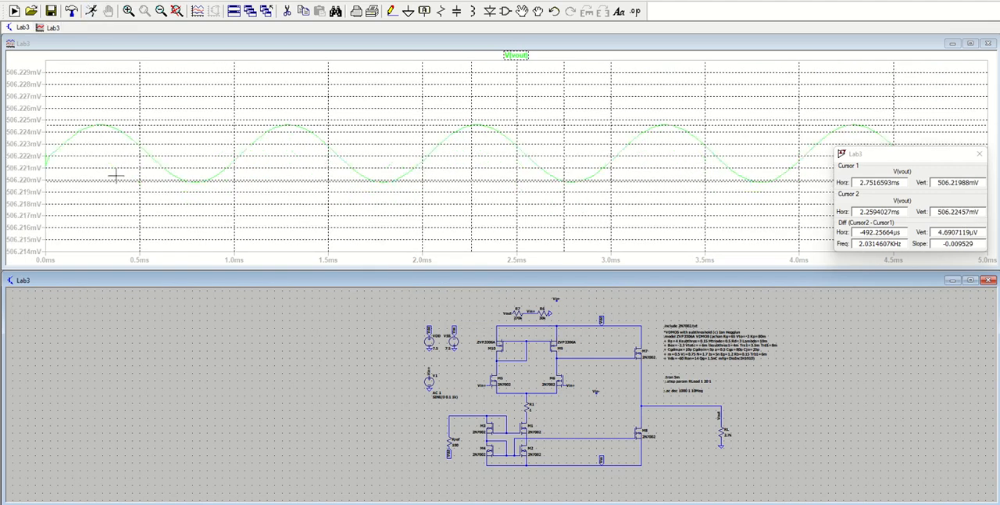
Enter the cursors' vertical difference, rounded to 4.7 µV and expressed in volts, in the common mode gain Vo cell J10 of the Excel sheet.
{"action": "left_click", "coordinate": [940, 233]}
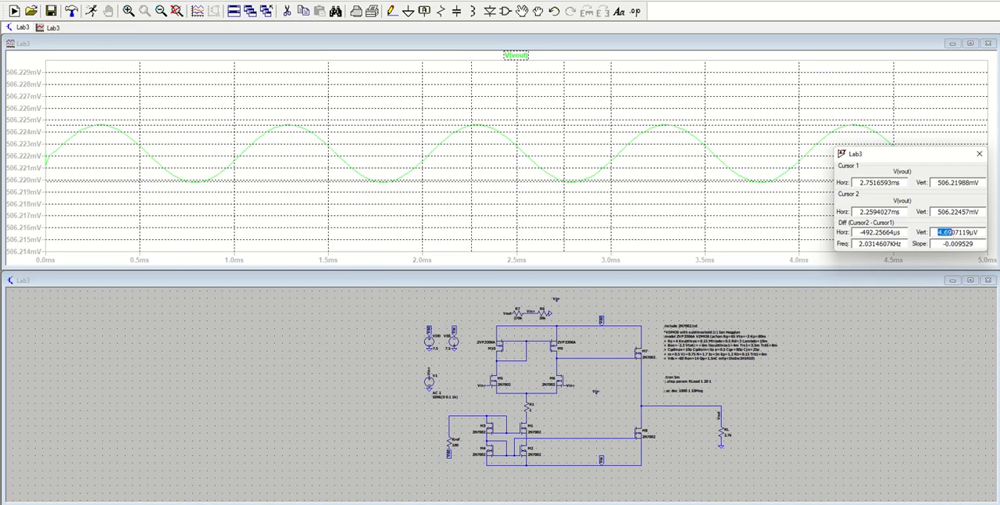
{"action": "mouse_move", "coordinate": [651, 504]}
{"action": "left_click", "coordinate": [444, 441]}
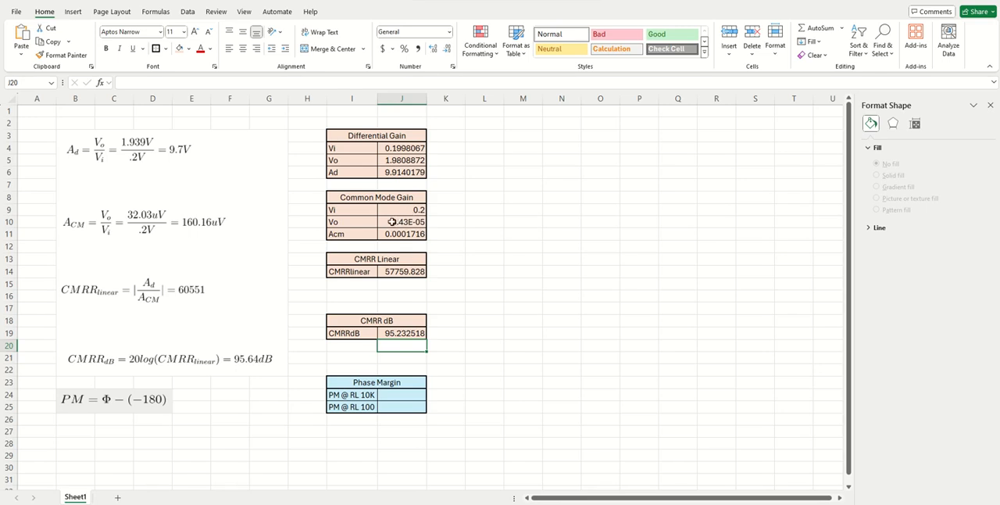
{"action": "left_click", "coordinate": [398, 222]}
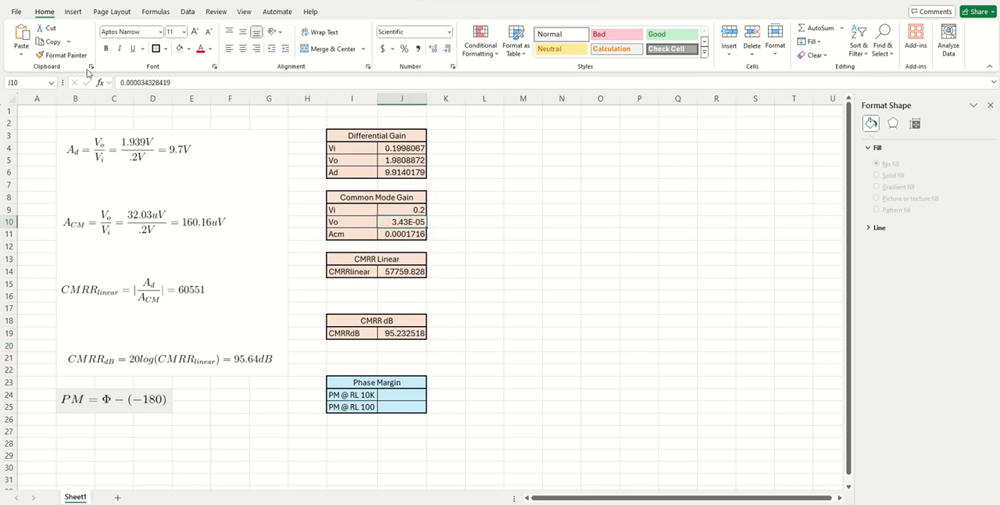
{"action": "left_click_drag", "start_coordinate": [167, 82], "coordinate": [98, 90]}
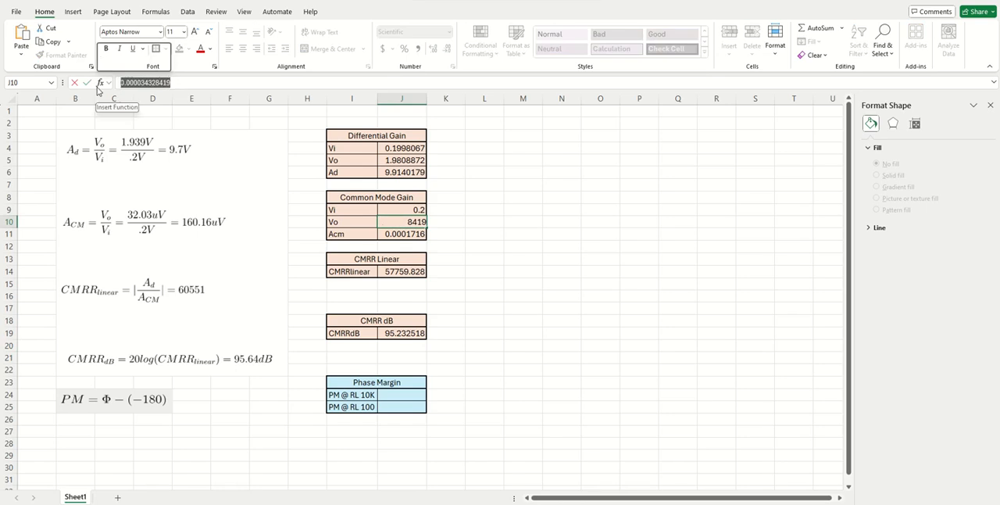
{"action": "type", "text": "4.7e-6"}
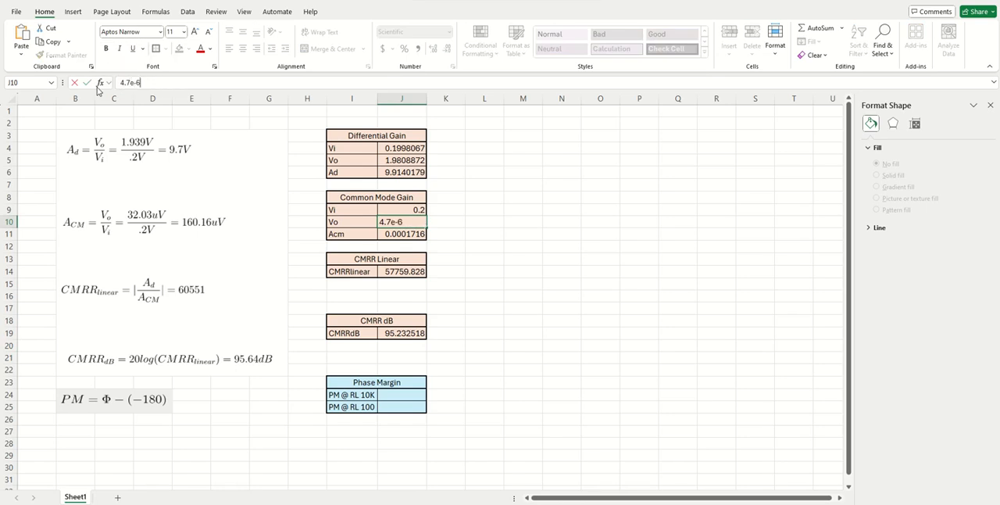
{"action": "key", "text": "Return"}
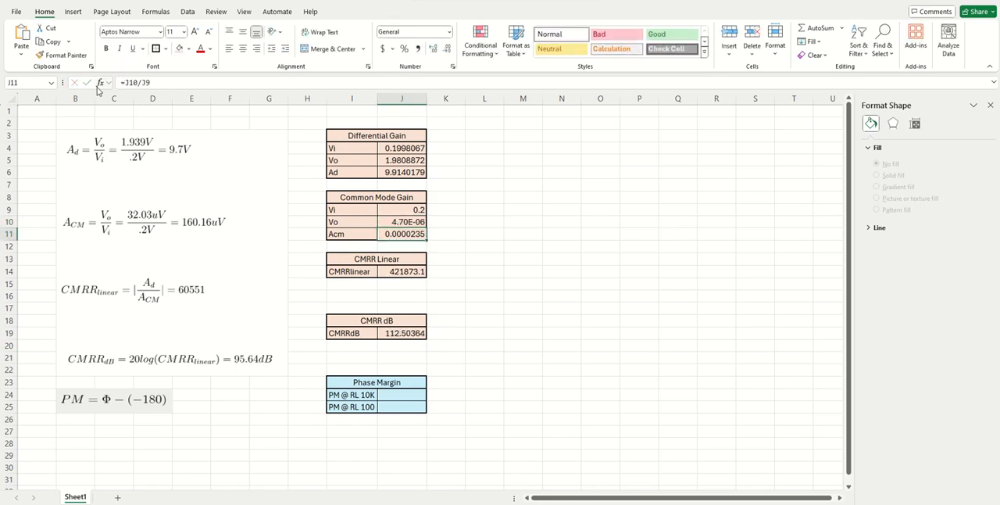
{"action": "left_click", "coordinate": [472, 328]}
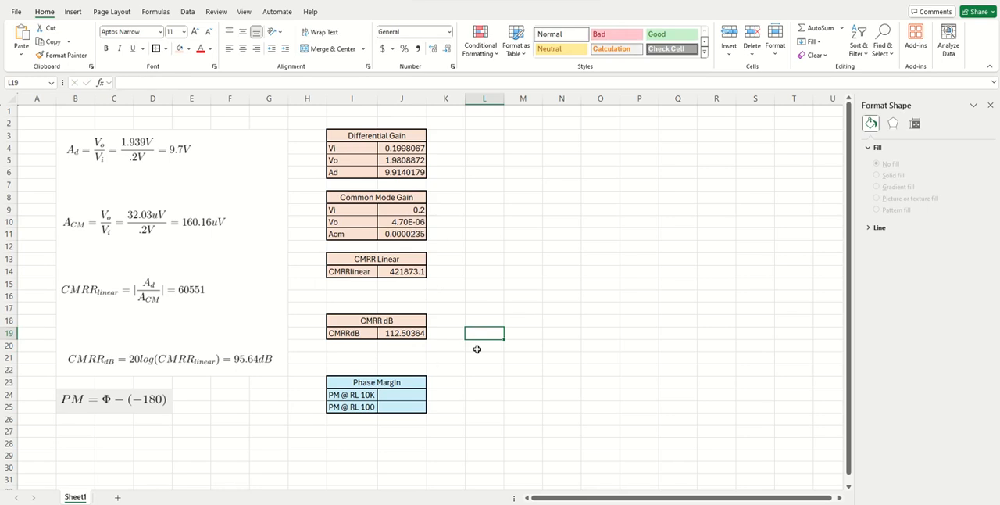
Return to LTspice, set the Rref resistance to 10.0k and rerun the transient simulation.
{"action": "mouse_move", "coordinate": [675, 504]}
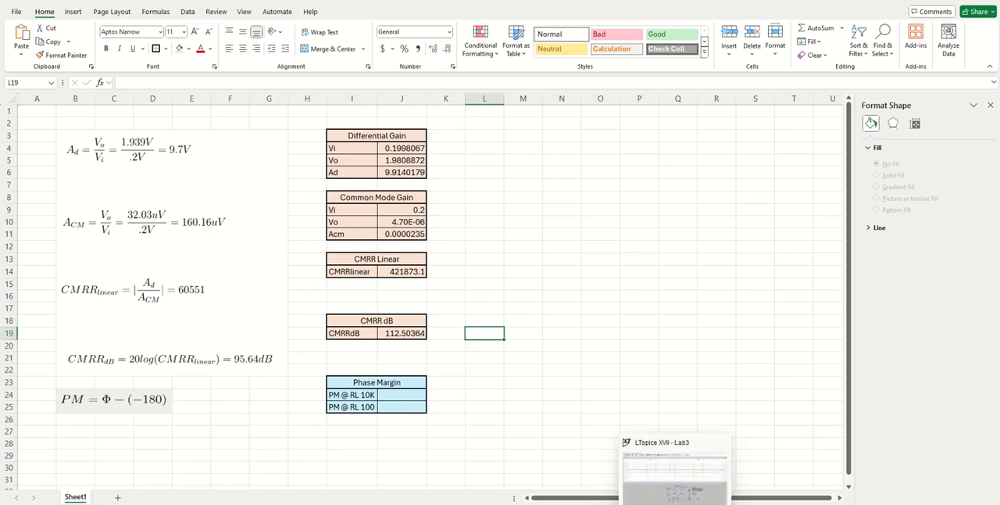
{"action": "left_click", "coordinate": [675, 485]}
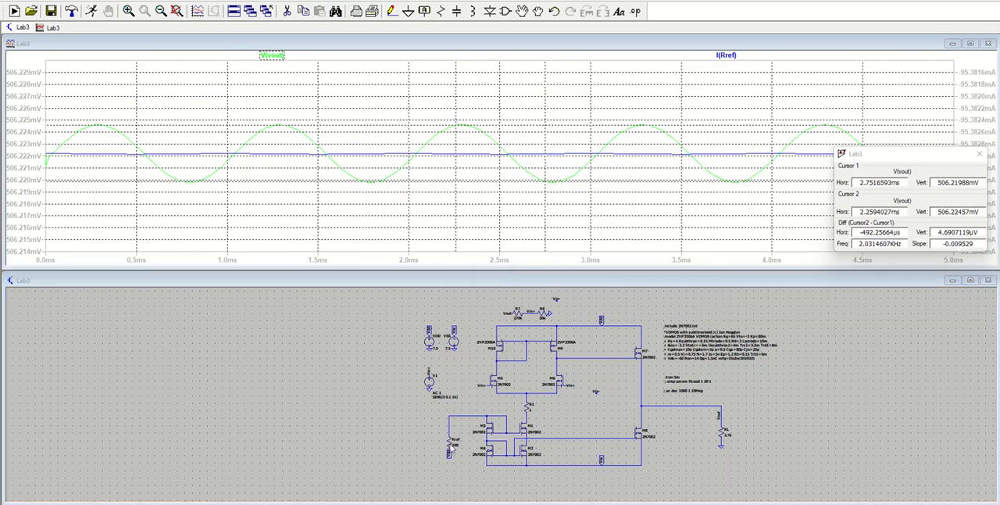
{"action": "right_click", "coordinate": [451, 446]}
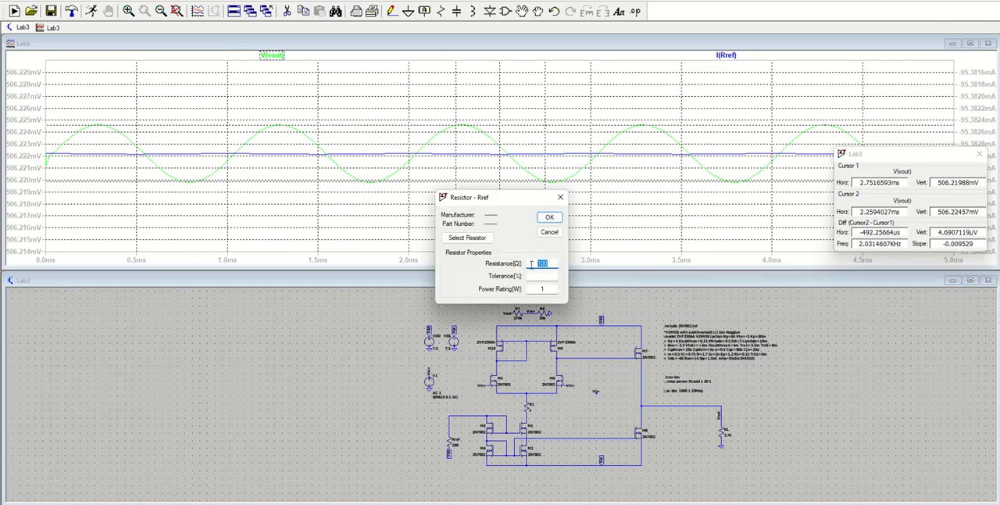
{"action": "type", "text": "10"}
{"action": "key", "text": "Return"}
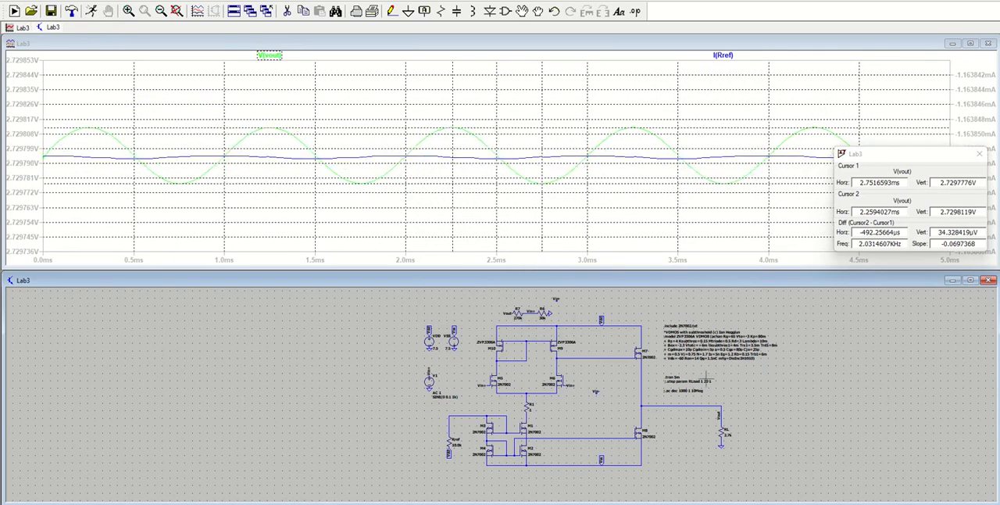
Close the cursor readout and the waveform plot, and maximize the schematic window.
{"action": "left_click", "coordinate": [979, 154]}
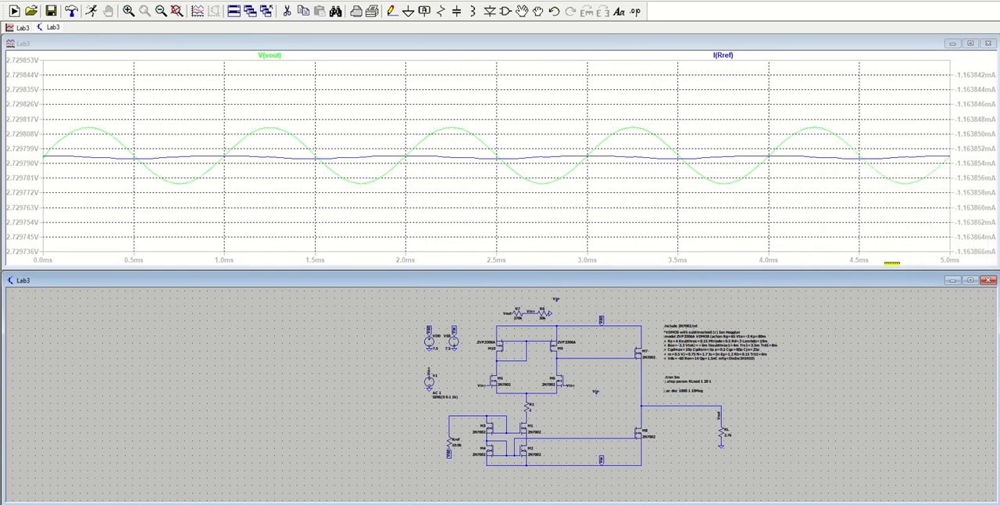
{"action": "left_click", "coordinate": [987, 43]}
{"action": "left_click", "coordinate": [969, 275]}
{"action": "scroll", "coordinate": [656, 260], "scroll_direction": "up", "scroll_amount": 4}
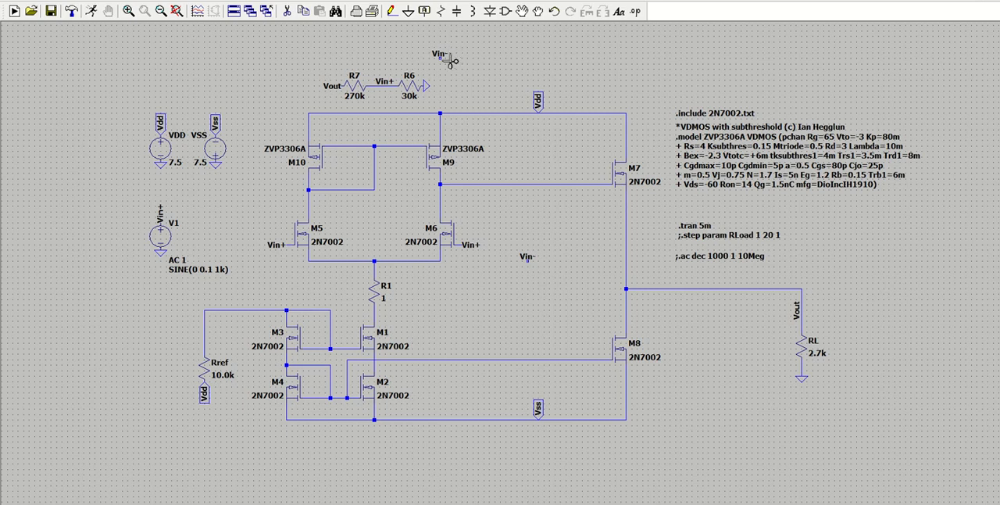
Delete the Vin+ labels between R7 and R6 and at the gate of M6.
{"action": "left_click", "coordinate": [386, 81]}
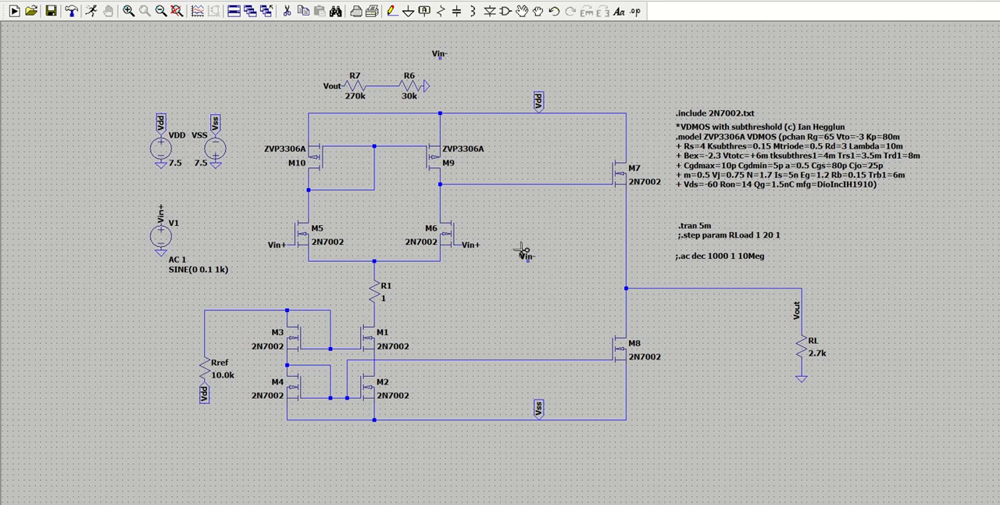
{"action": "left_click", "coordinate": [472, 247]}
{"action": "key", "text": "Escape"}
Move the two unconnected Vin- labels to the gate of M6 and the node between R7 and R6.
{"action": "key", "text": "F7"}
{"action": "left_click", "coordinate": [528, 256]}
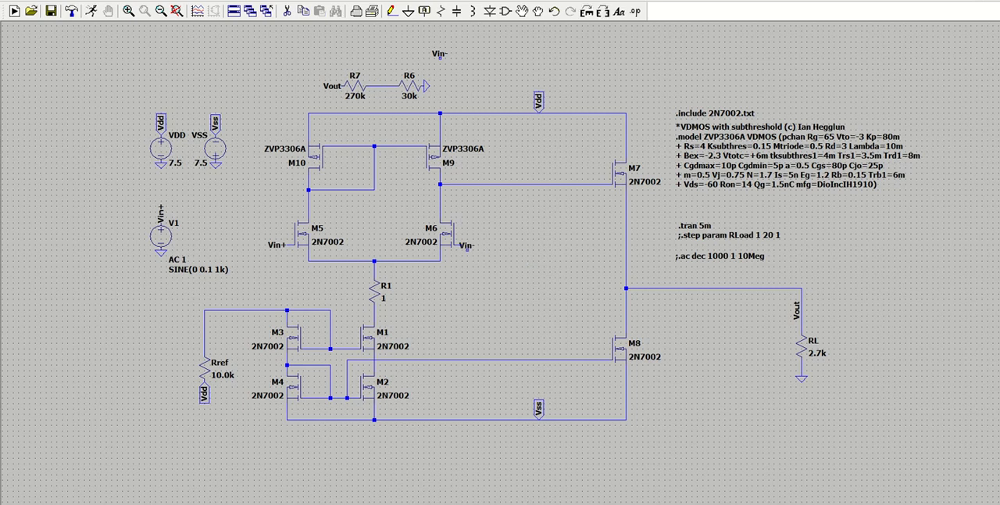
{"action": "left_click", "coordinate": [461, 244]}
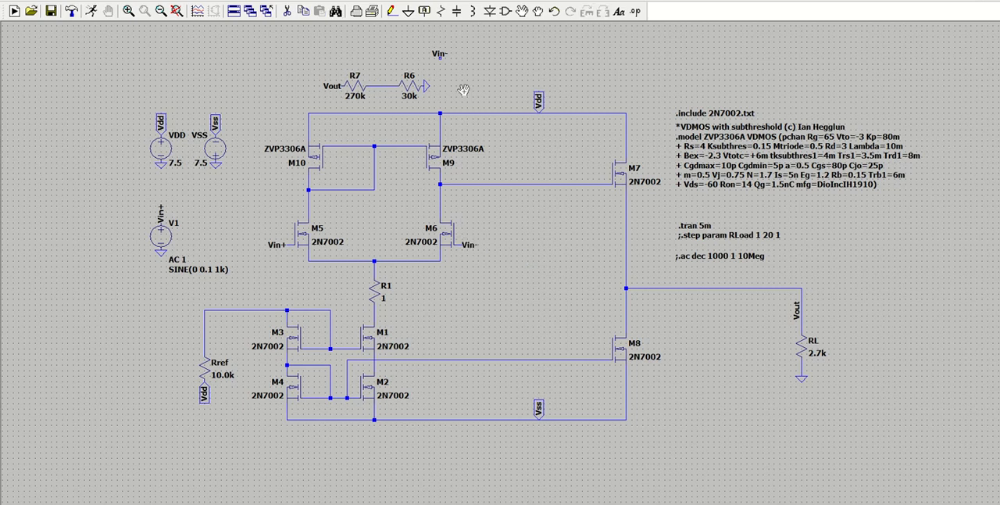
{"action": "left_click", "coordinate": [438, 53]}
{"action": "left_click", "coordinate": [381, 81]}
{"action": "key", "text": "Escape"}
Comment out the .tran 5m command and activate the .ac dec 1000 1 10Meg directive.
{"action": "right_click", "coordinate": [684, 226]}
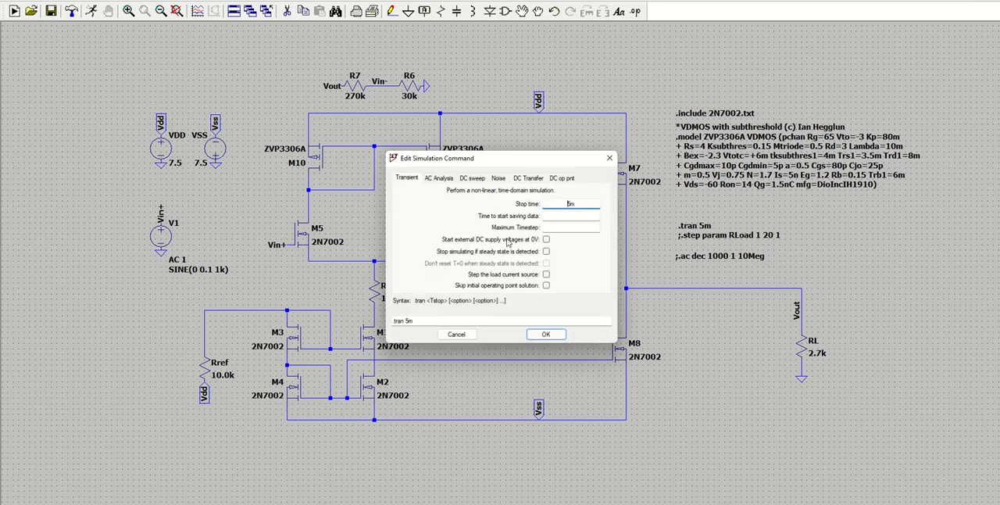
{"action": "left_click", "coordinate": [393, 321]}
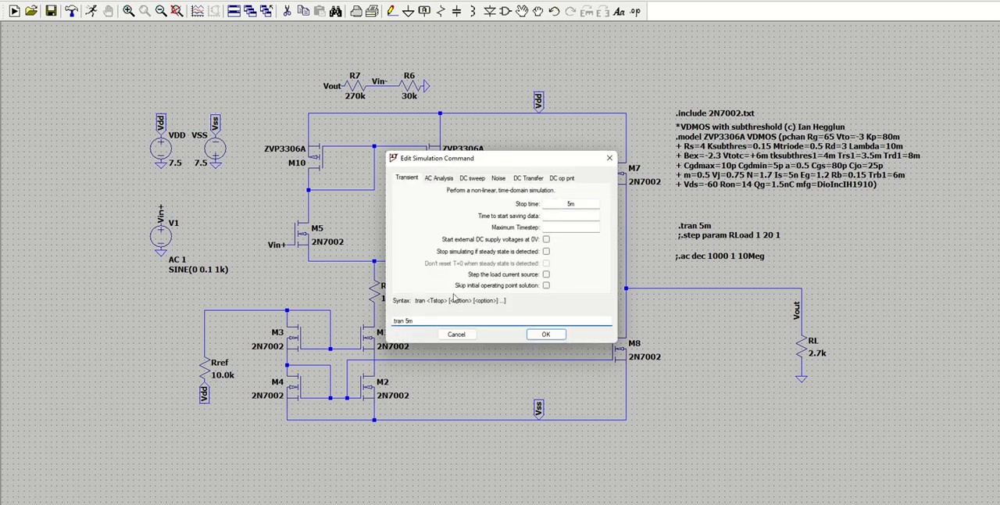
{"action": "left_click", "coordinate": [544, 335]}
{"action": "right_click", "coordinate": [678, 258]}
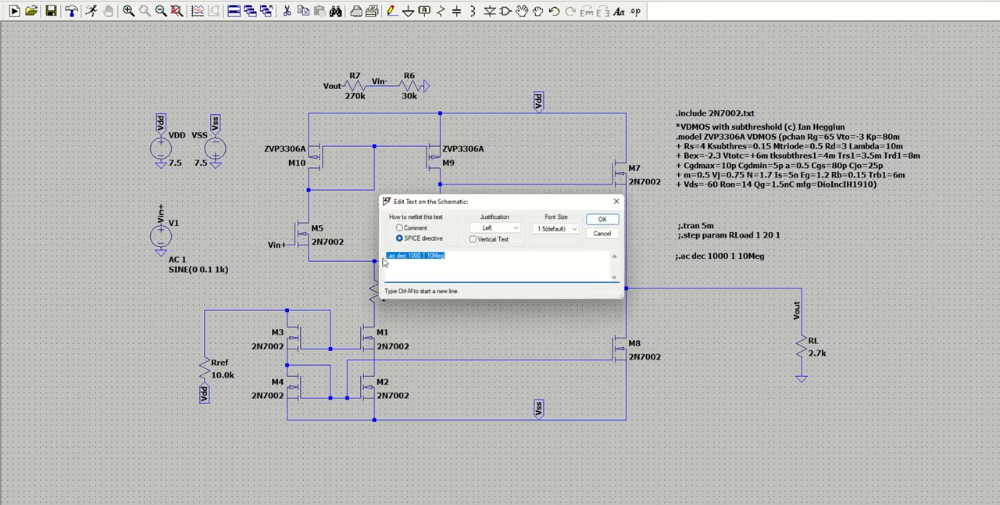
{"action": "left_click", "coordinate": [388, 257]}
{"action": "key", "text": "Delete"}
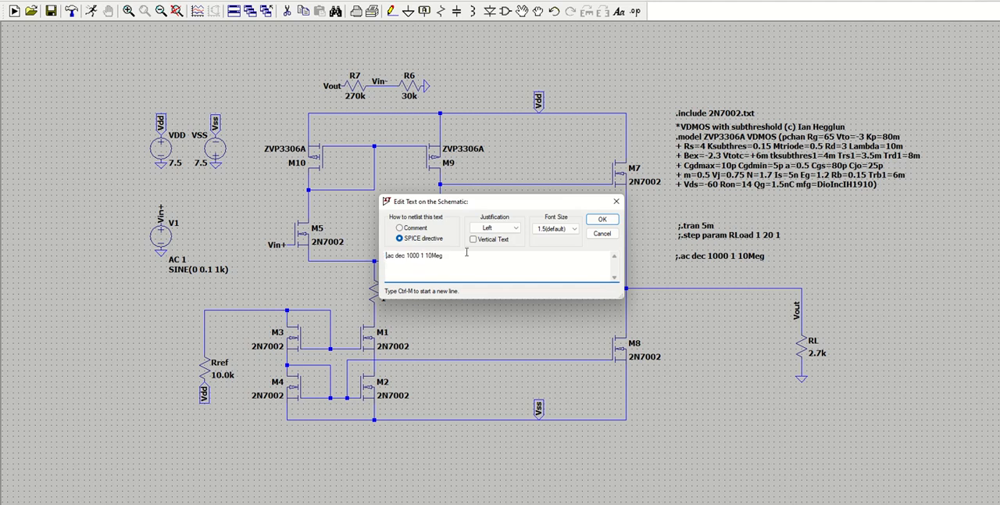
{"action": "key", "text": "Return"}
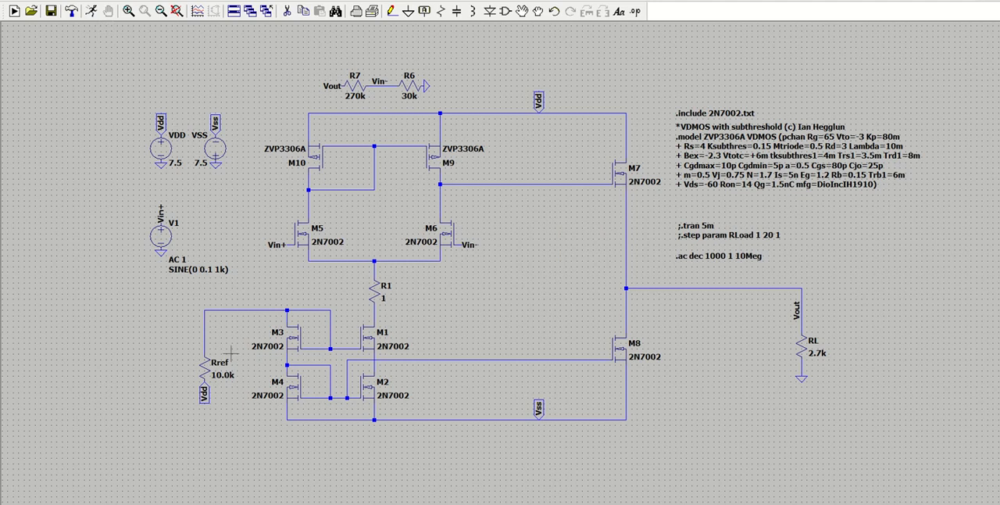
Run the AC analysis and plot V(vout) as a blue trace.
{"action": "left_click", "coordinate": [92, 12]}
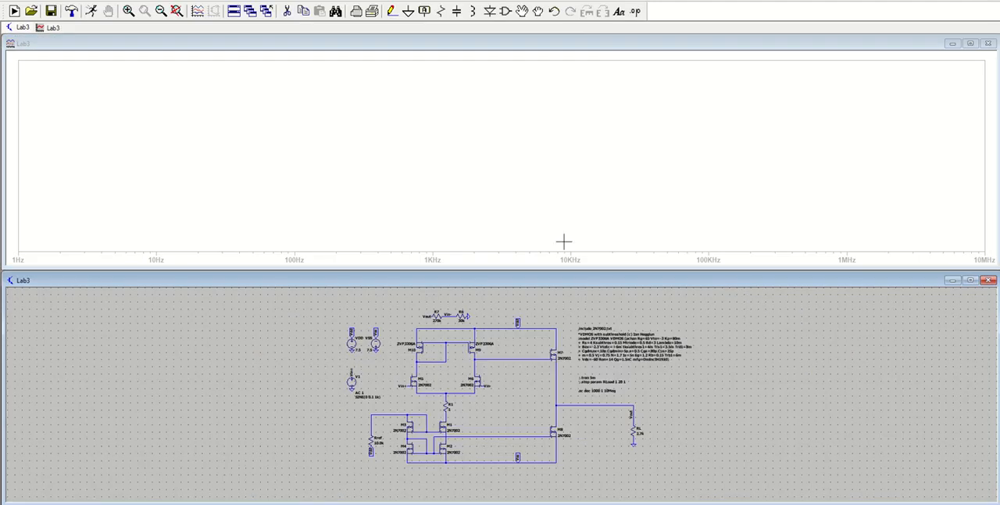
{"action": "left_click", "coordinate": [634, 404]}
{"action": "right_click", "coordinate": [506, 61]}
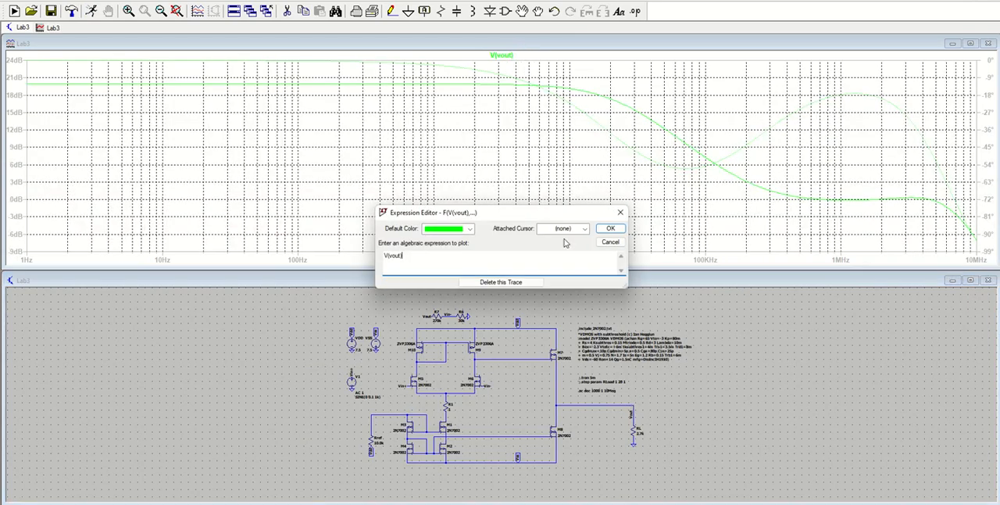
{"action": "left_click", "coordinate": [471, 229]}
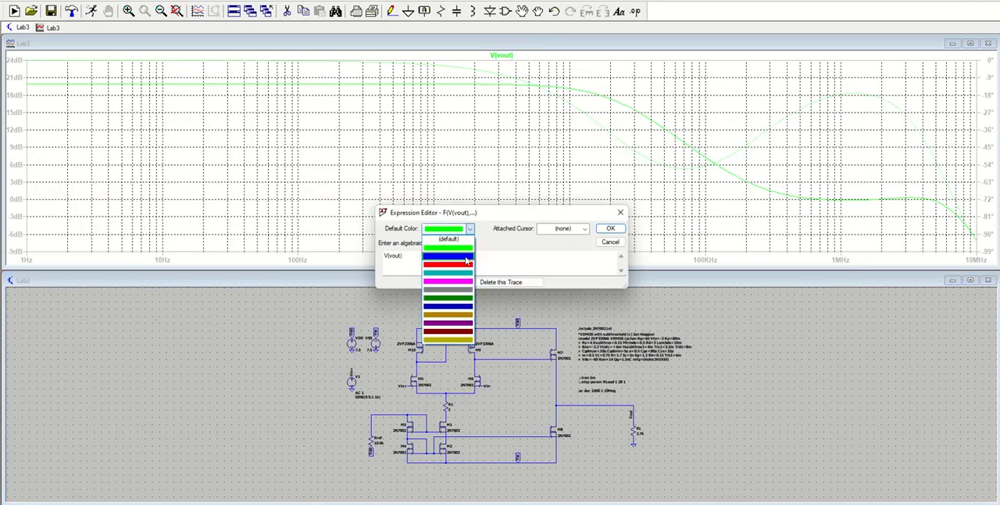
{"action": "left_click", "coordinate": [467, 256]}
{"action": "left_click", "coordinate": [608, 228]}
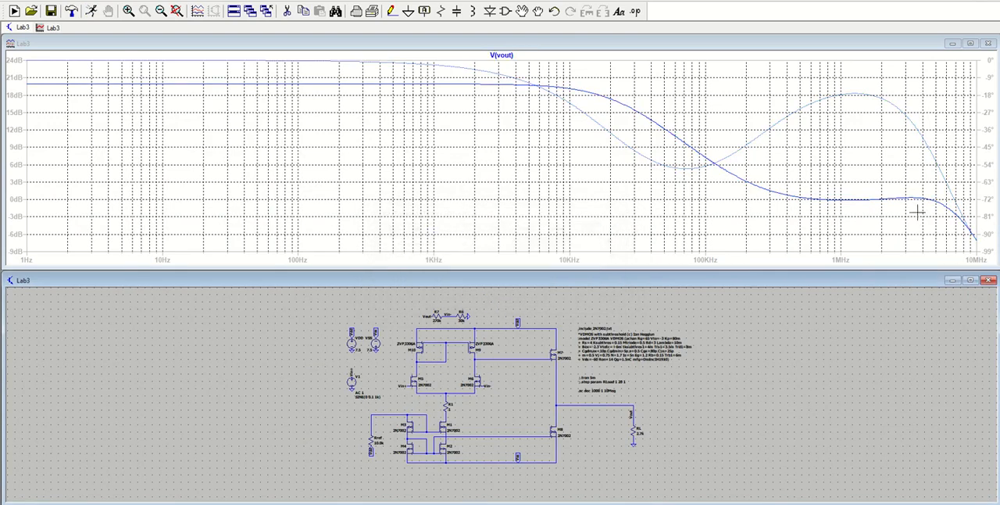
Attach a measurement cursor to the V(vout) trace and read its magnitude and phase at the initial cursor position.
{"action": "left_click", "coordinate": [511, 59]}
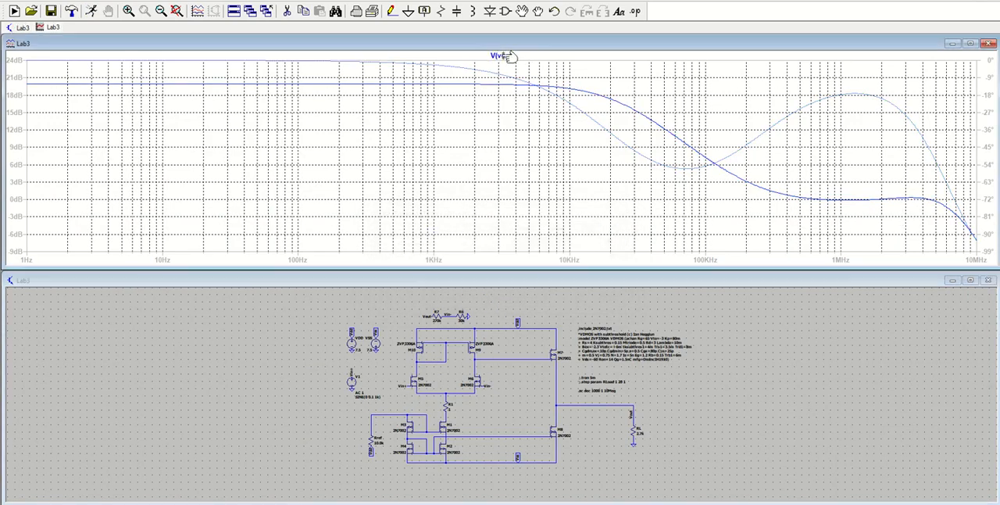
{"action": "left_click_drag", "start_coordinate": [924, 376], "coordinate": [976, 306]}
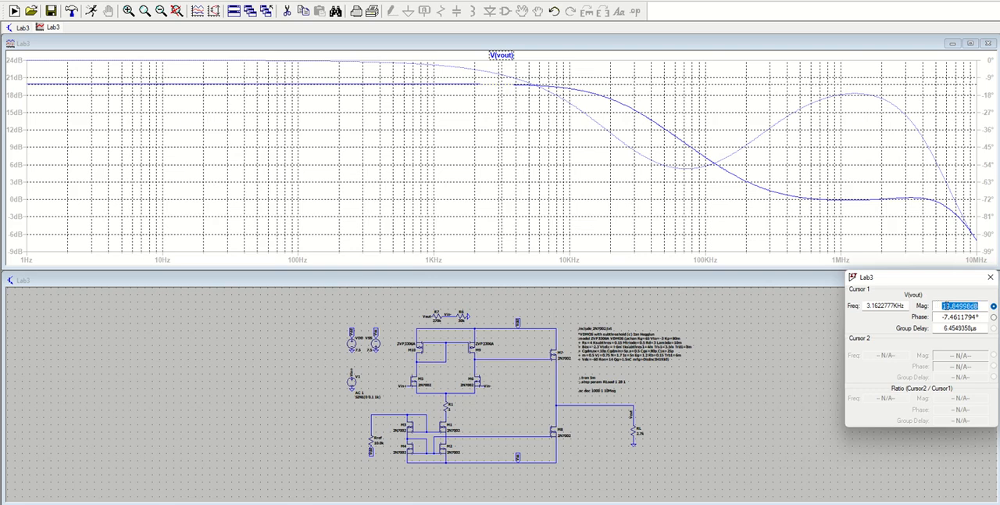
{"action": "left_click", "coordinate": [941, 306]}
{"action": "left_click_drag", "start_coordinate": [970, 305], "coordinate": [938, 306]}
{"action": "left_click", "coordinate": [981, 306]}
{"action": "left_click_drag", "start_coordinate": [942, 317], "coordinate": [980, 317]}
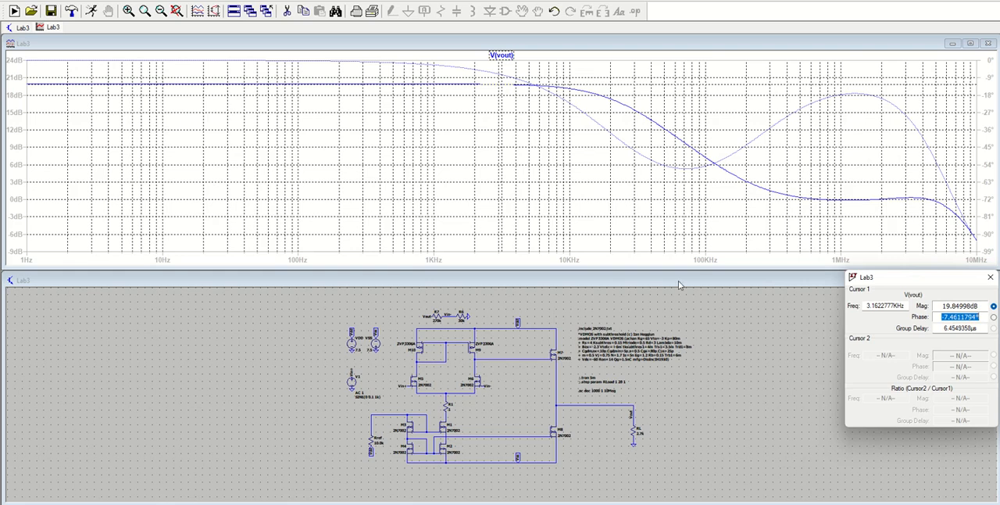
Move the cursor along V(vout) to the 0 dB crossing and read the phase there.
{"action": "left_click", "coordinate": [550, 158]}
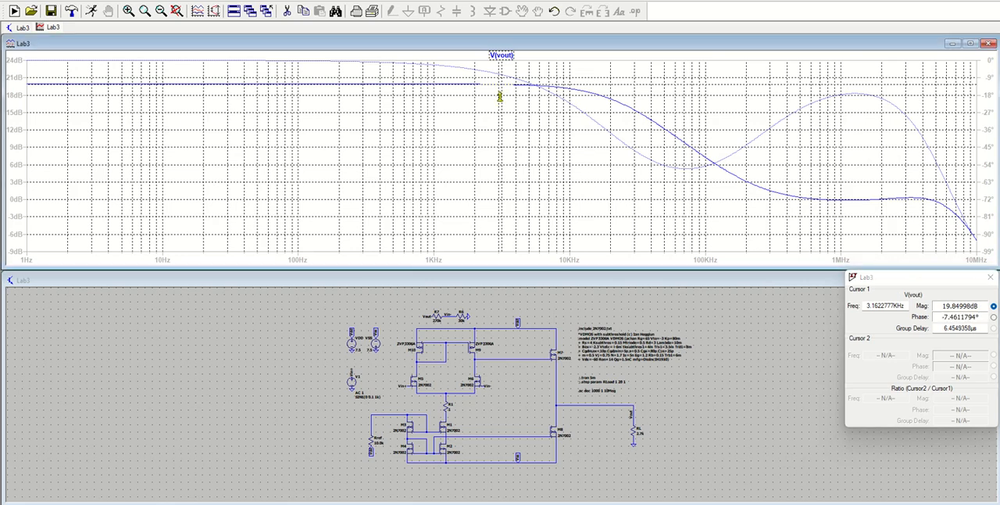
{"action": "mouse_move", "coordinate": [501, 94]}
{"action": "left_mouse_down"}
{"action": "mouse_move", "coordinate": [838, 186]}
{"action": "mouse_move", "coordinate": [821, 185]}
{"action": "left_mouse_up"}
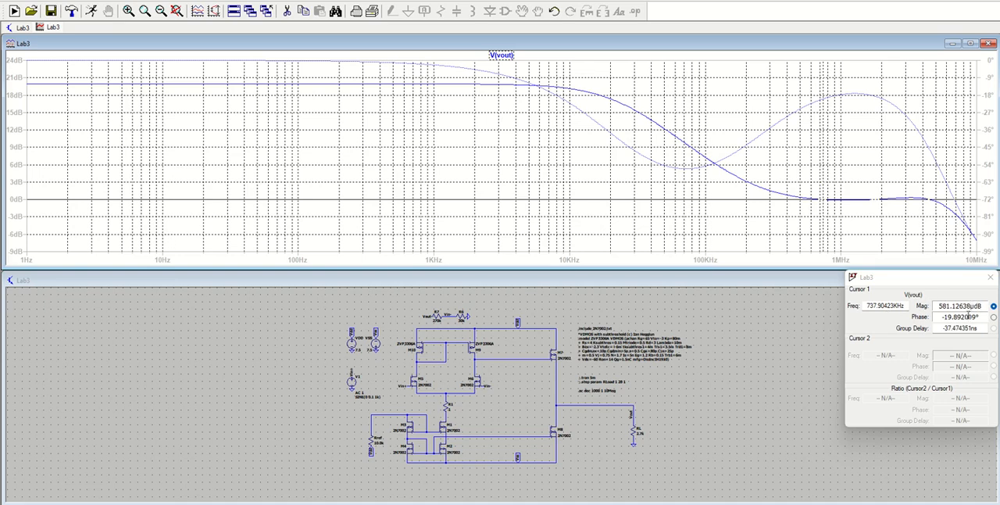
{"action": "left_click_drag", "start_coordinate": [942, 317], "coordinate": [960, 317]}
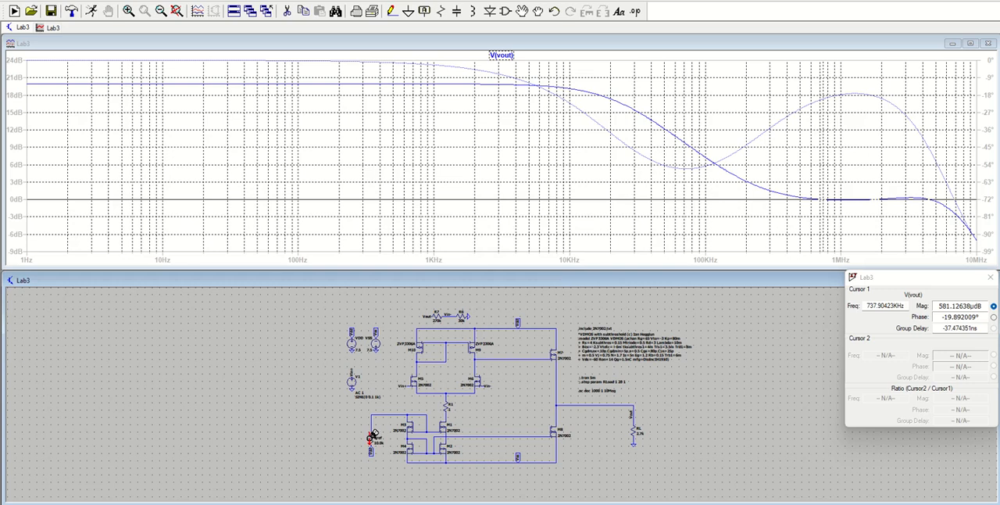
Set the resistance of Rref to 100 Ω and rerun the AC analysis.
{"action": "right_click", "coordinate": [372, 439]}
{"action": "type", "text": "100"}
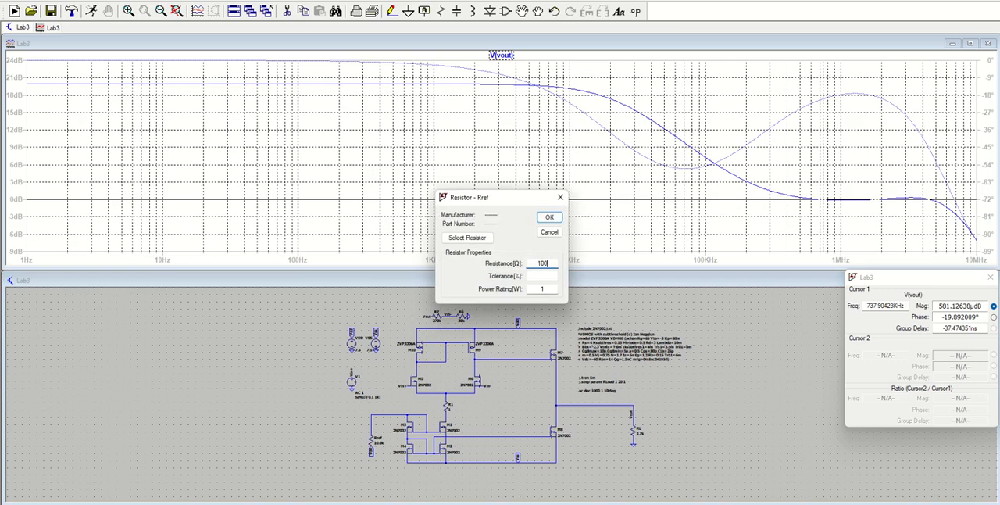
{"action": "left_click", "coordinate": [549, 217]}
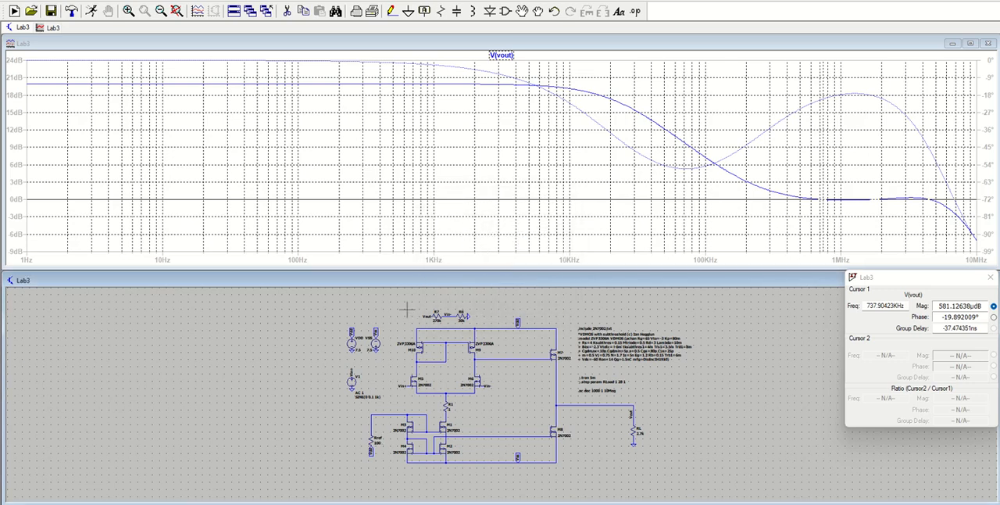
{"action": "left_click", "coordinate": [92, 12]}
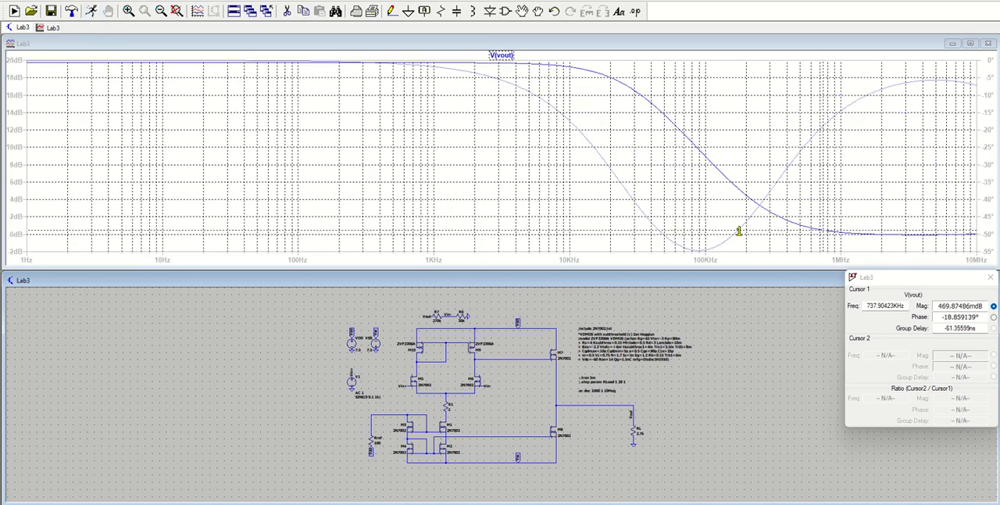
Fine-position the cursor at the 0 dB crossing of the V(vout) response with the new Rref and read its phase.
{"action": "mouse_move", "coordinate": [738, 231]}
{"action": "left_mouse_down"}
{"action": "mouse_move", "coordinate": [924, 233]}
{"action": "mouse_move", "coordinate": [759, 230]}
{"action": "mouse_move", "coordinate": [881, 233]}
{"action": "left_mouse_up"}
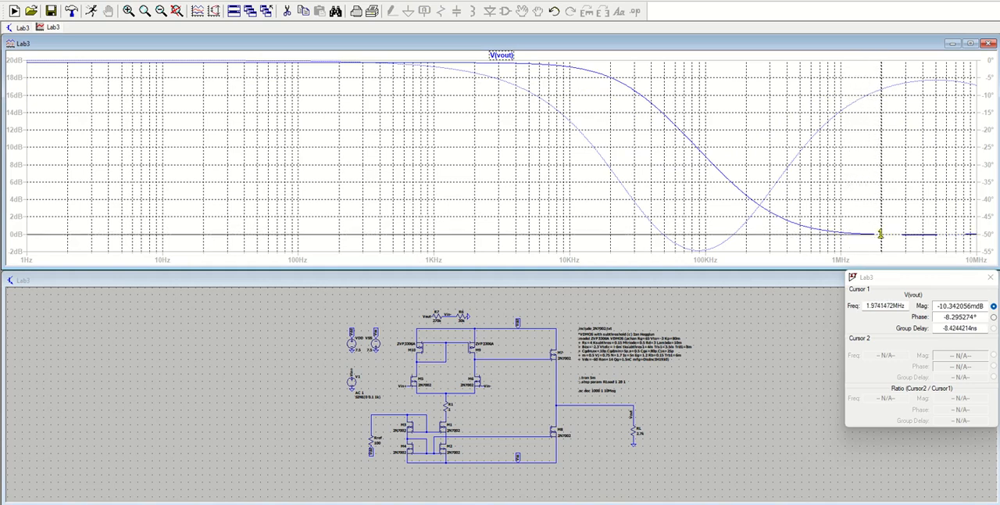
{"action": "key", "text": "Left"}
{"action": "key", "text": "Left"}
{"action": "key", "text": "Left"}
{"action": "key", "text": "Left"}
{"action": "key", "text": "Left"}
{"action": "key", "text": "Left"}
{"action": "key", "text": "Left"}
{"action": "key", "text": "Left"}
{"action": "key", "text": "Left"}
{"action": "key", "text": "Left"}
{"action": "key", "text": "Left"}
{"action": "key", "text": "Left"}
{"action": "key", "text": "Left"}
{"action": "key", "text": "Left"}
{"action": "key", "text": "Left"}
{"action": "key", "text": "Left"}
{"action": "key", "text": "Left"}
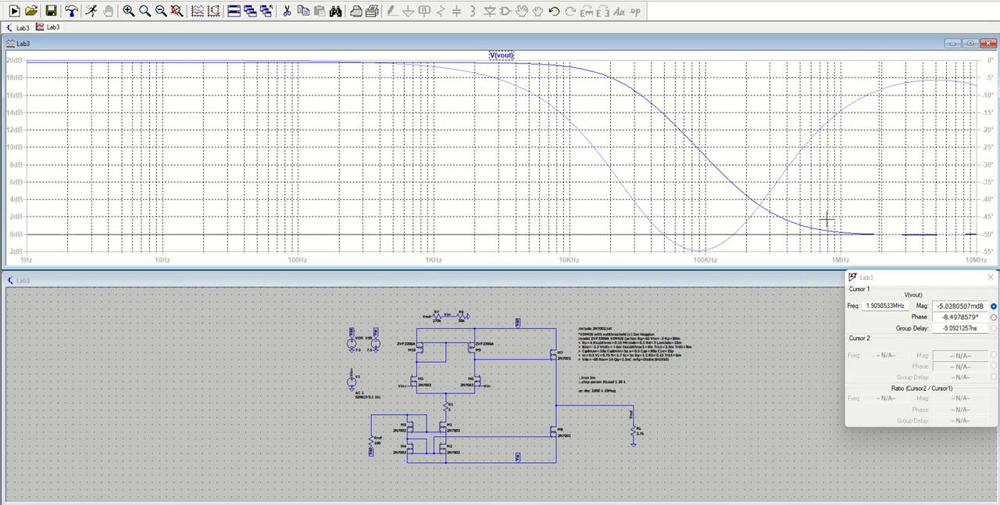
{"action": "key", "text": "Left"}
{"action": "key", "text": "Left"}
{"action": "key", "text": "Left"}
{"action": "key", "text": "Left"}
{"action": "key", "text": "Left"}
{"action": "key", "text": "Left"}
{"action": "key", "text": "Left"}
{"action": "key", "text": "Left"}
{"action": "key", "text": "Left"}
{"action": "key", "text": "Left"}
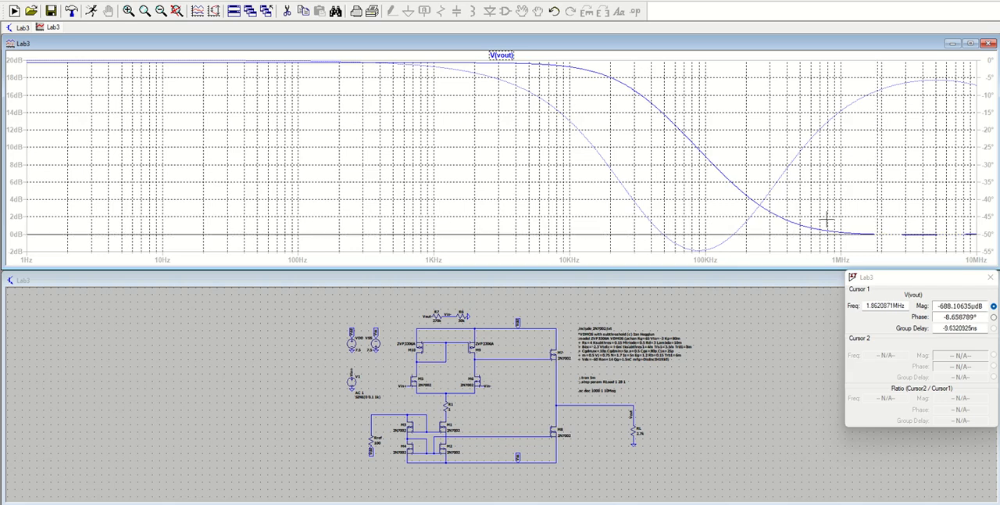
{"action": "key", "text": "Left"}
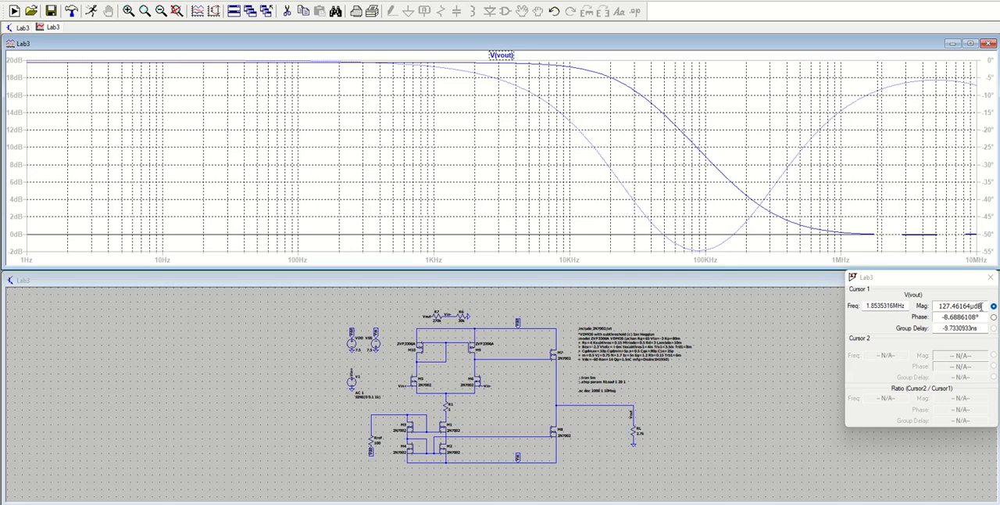
{"action": "left_click_drag", "start_coordinate": [981, 305], "coordinate": [959, 318]}
{"action": "left_click", "coordinate": [939, 306]}
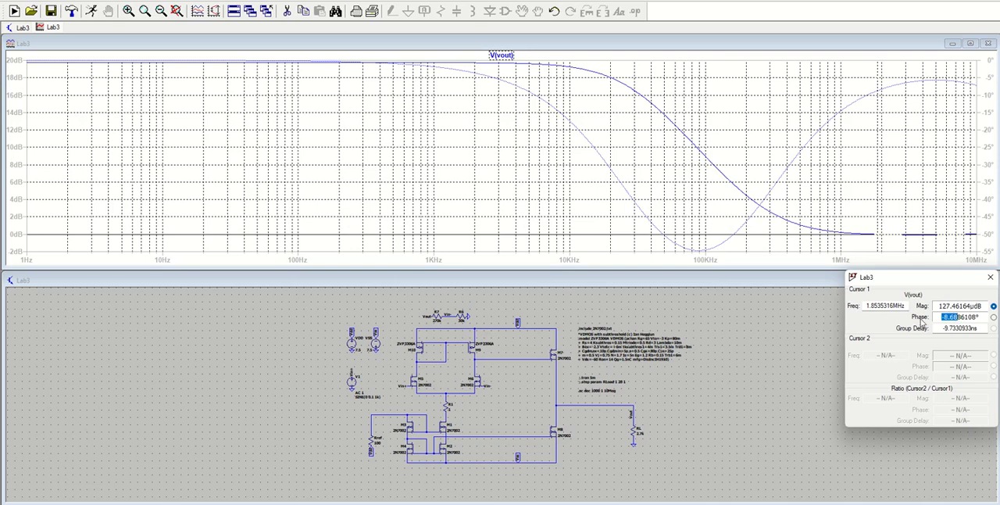